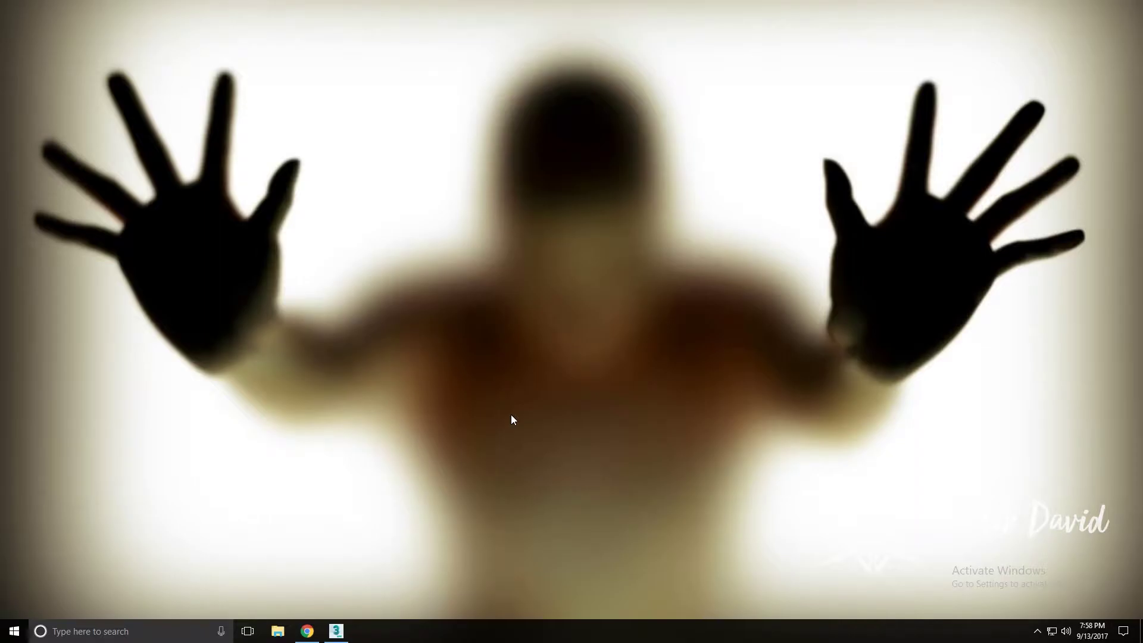
Find and open the dv text file that holds the download link
click(318, 635)
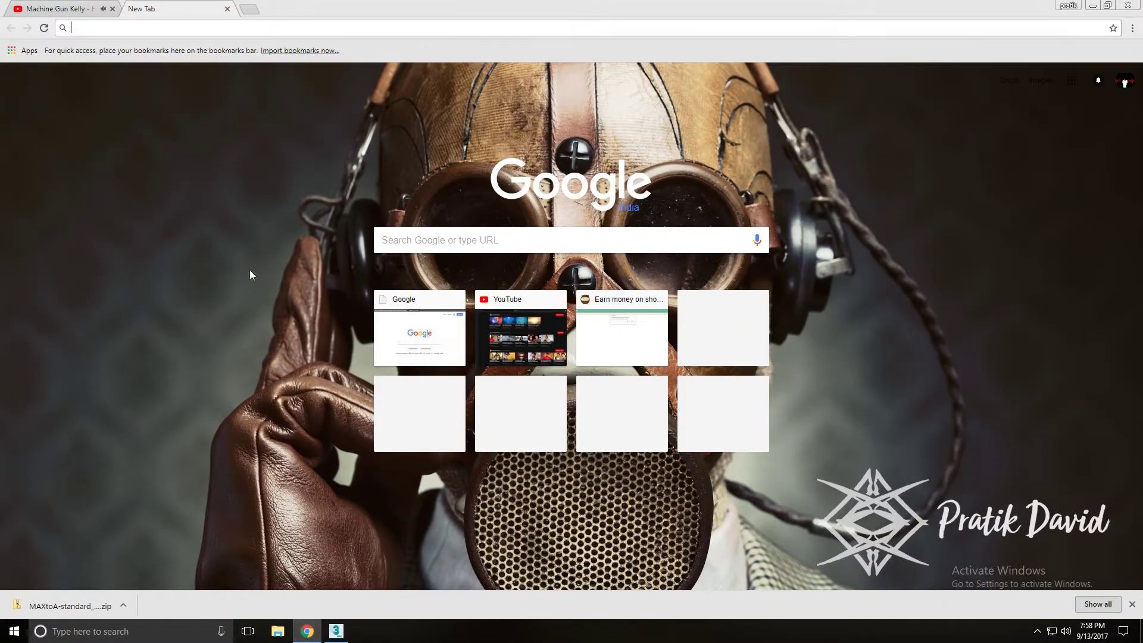
right_click(162, 31)
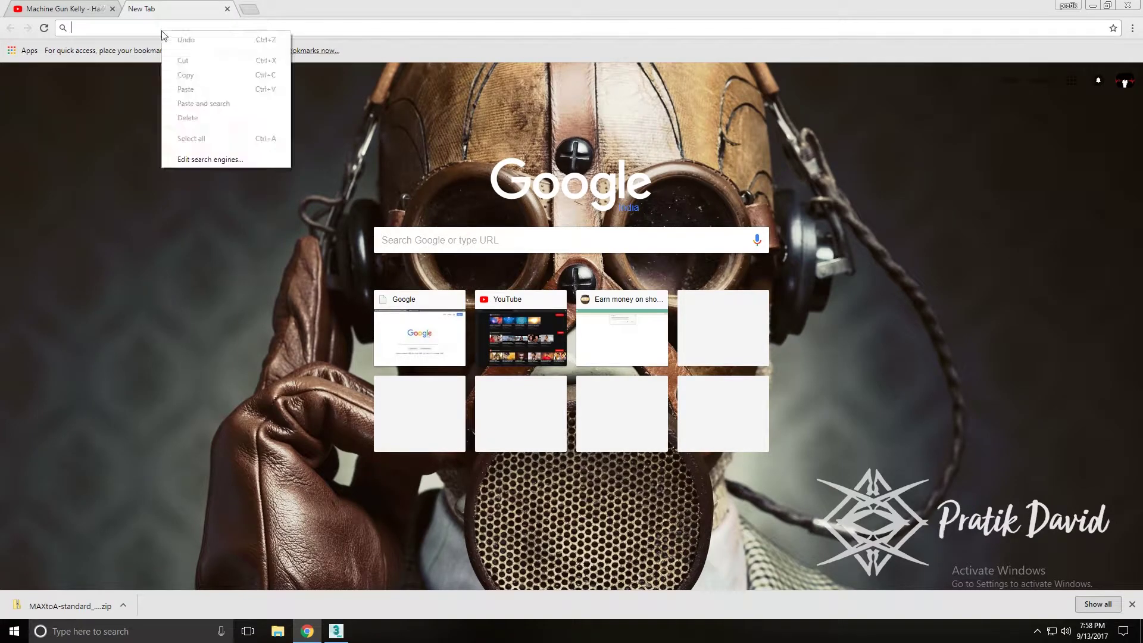
click(163, 30)
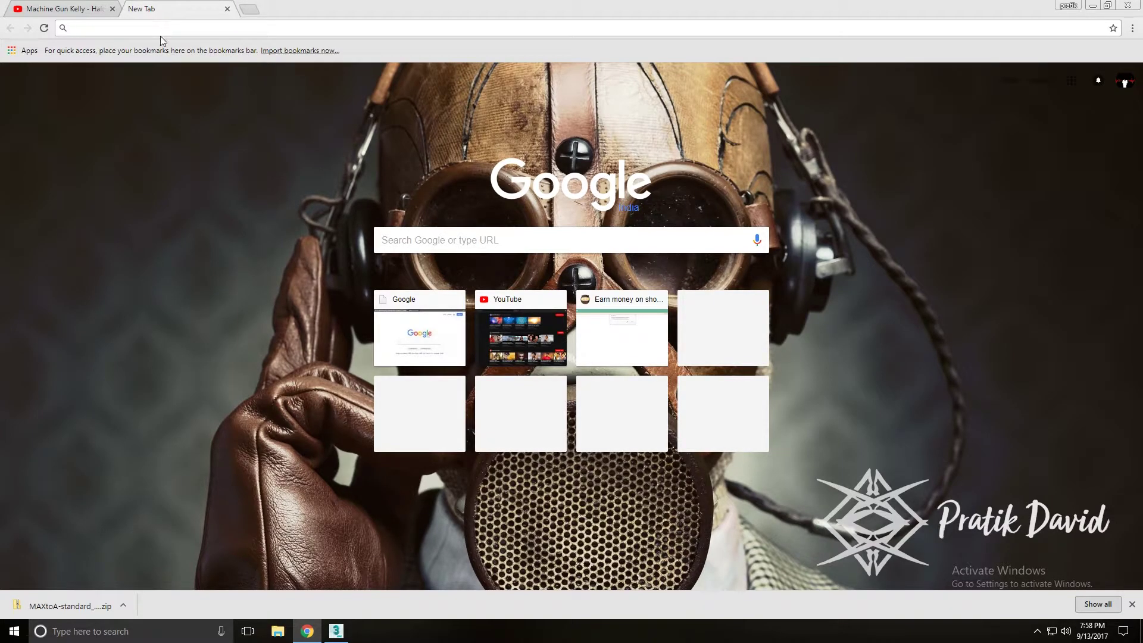
click(15, 631)
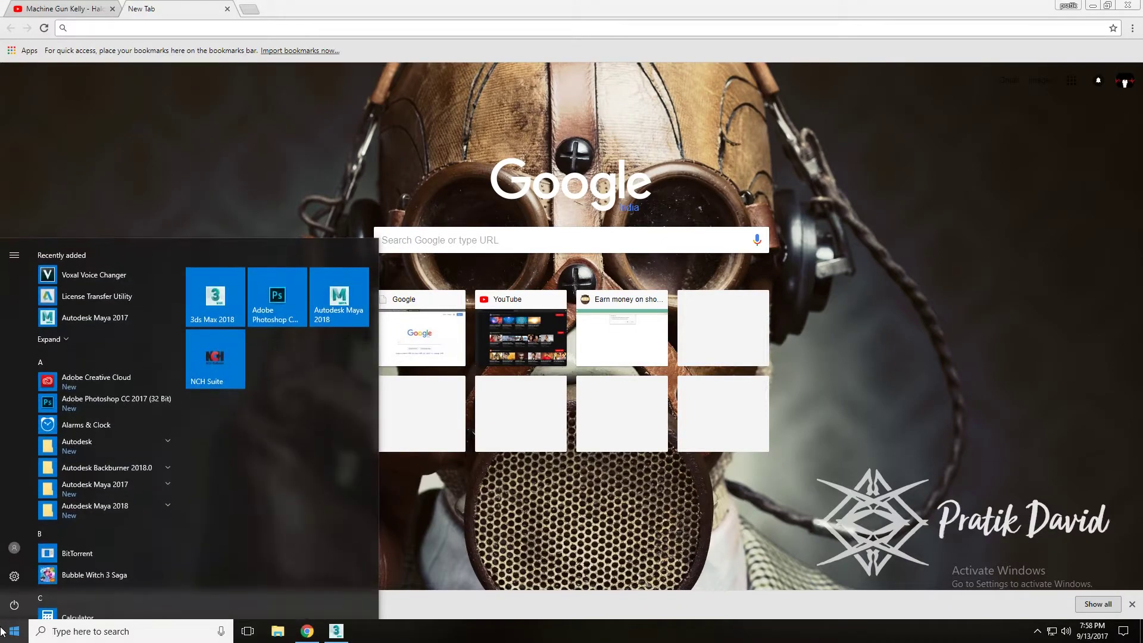
click(65, 631)
text(dv)
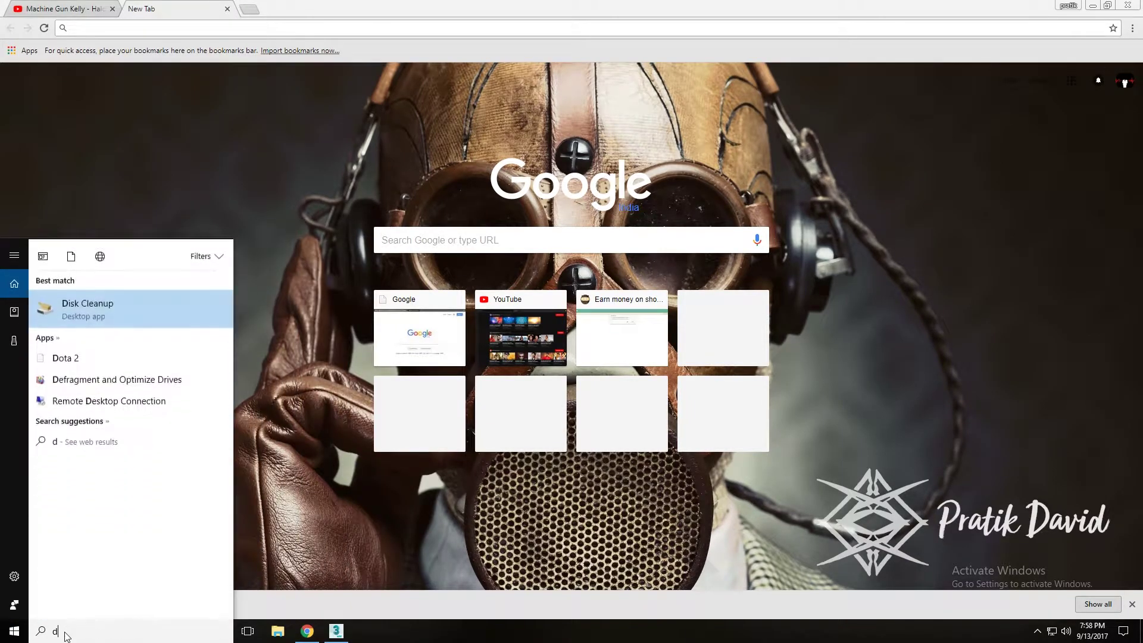
click(98, 355)
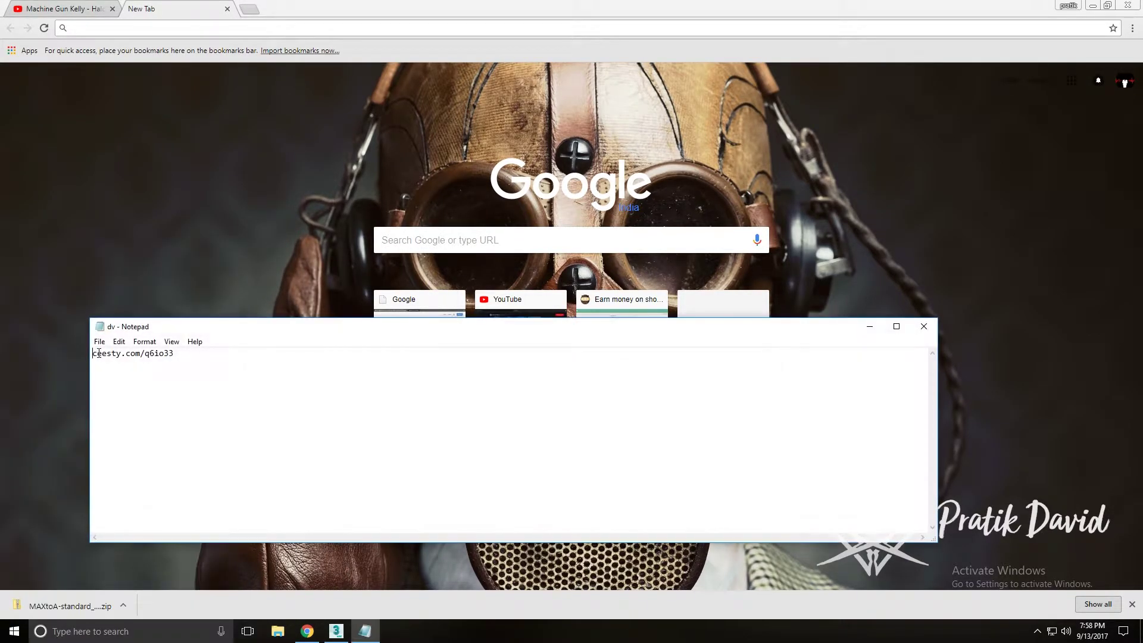
Copy the link from dv.txt into Chrome and download MAXtoA-standard_surface (1).zip from Google Drive
drag(211, 363, 105, 351)
right_click(121, 353)
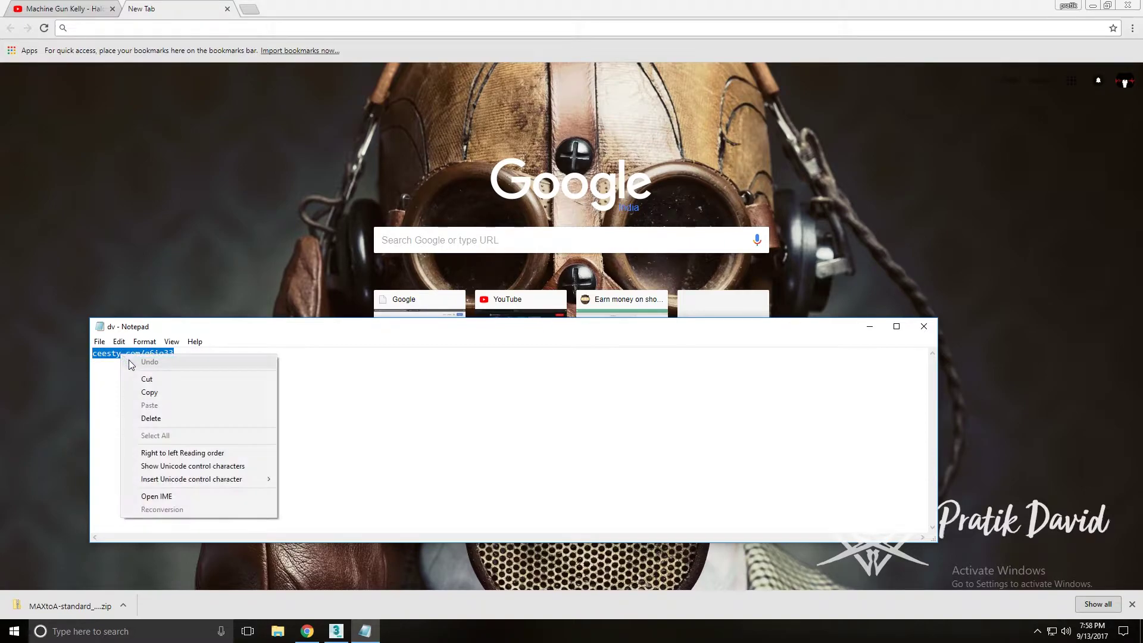
click(160, 388)
click(99, 52)
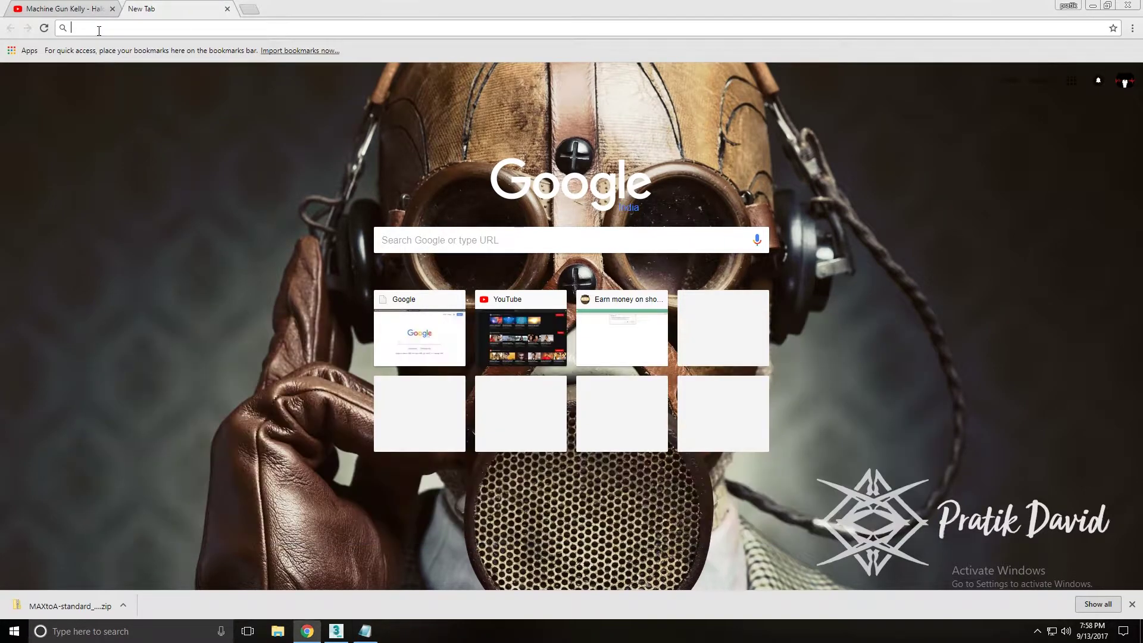
right_click(97, 28)
click(116, 90)
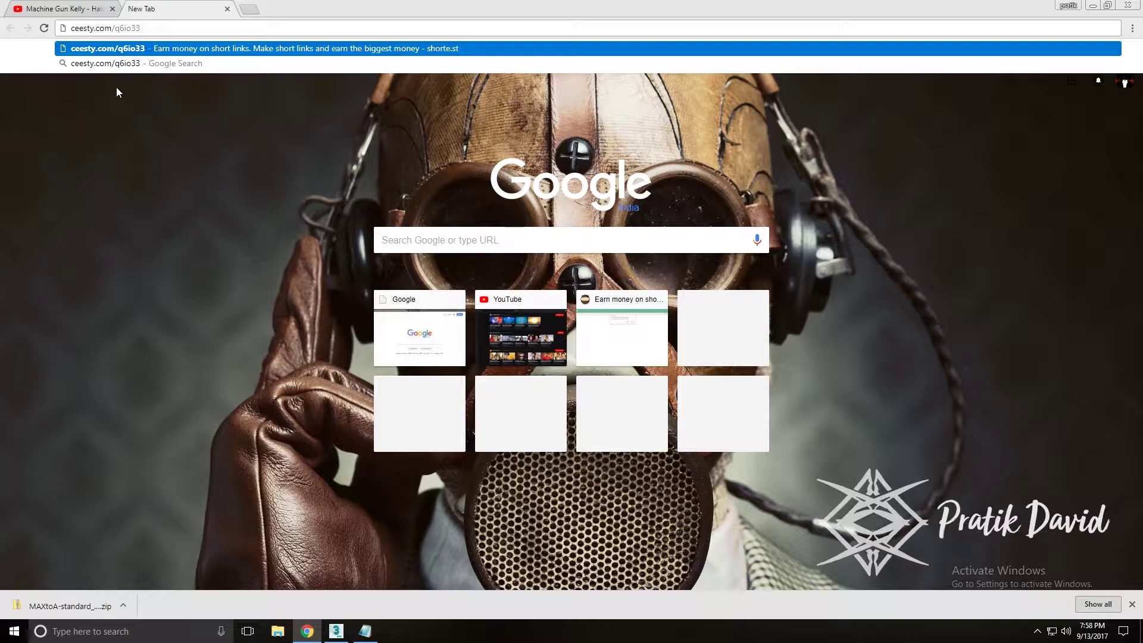
key(Return)
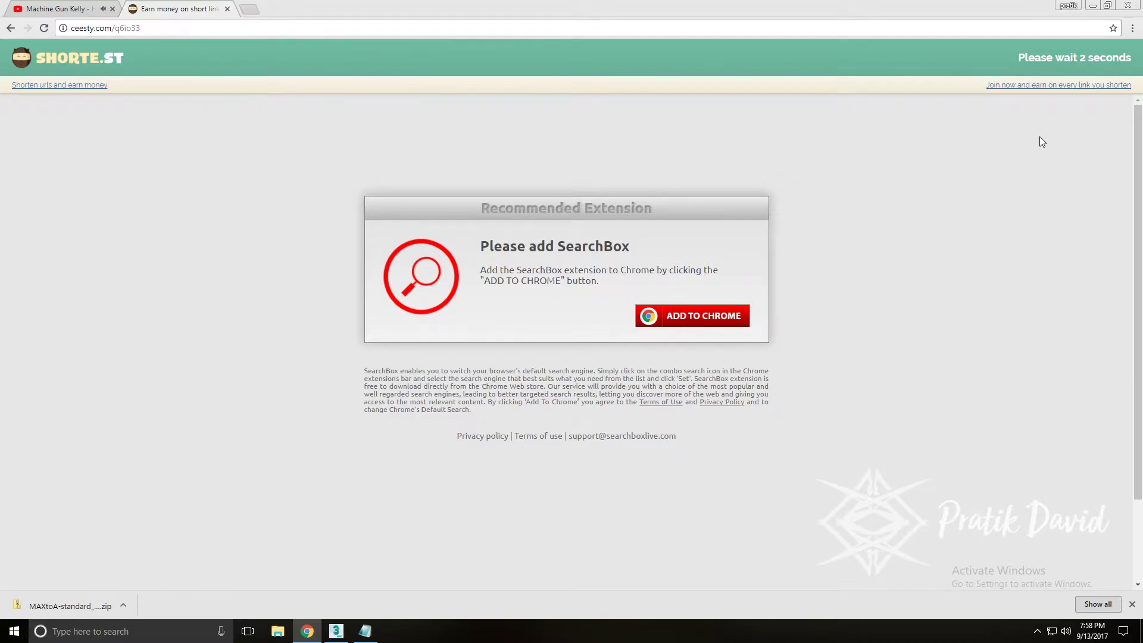
click(1083, 57)
click(124, 607)
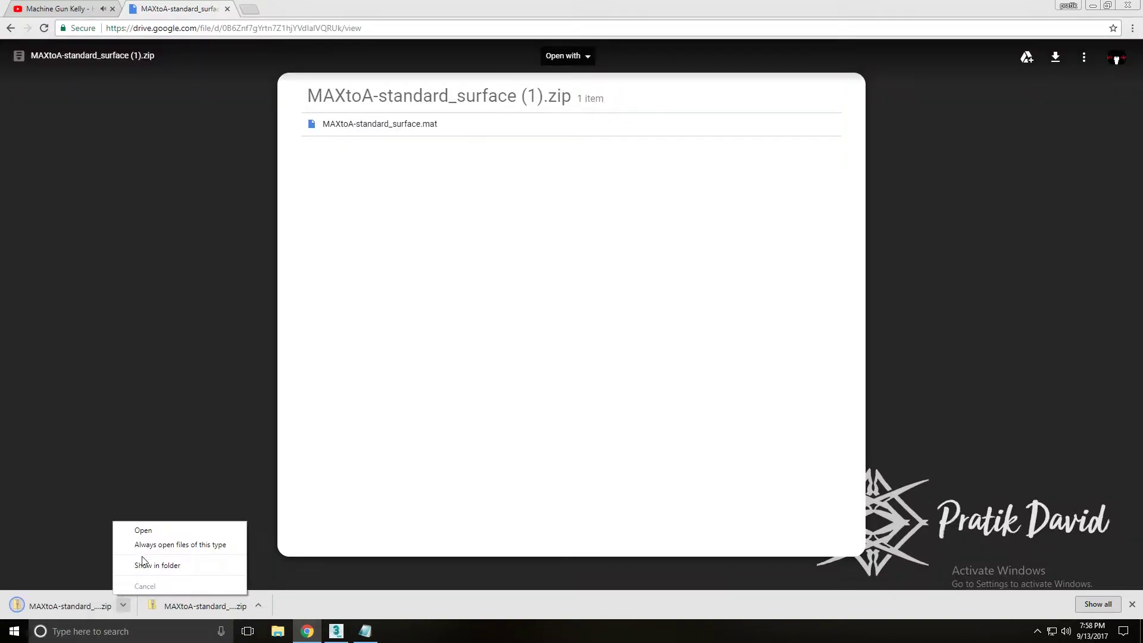
Extract MAXtoA-standard_surface (1).zip into its own folder, close the old folder and minimize Chrome
click(151, 562)
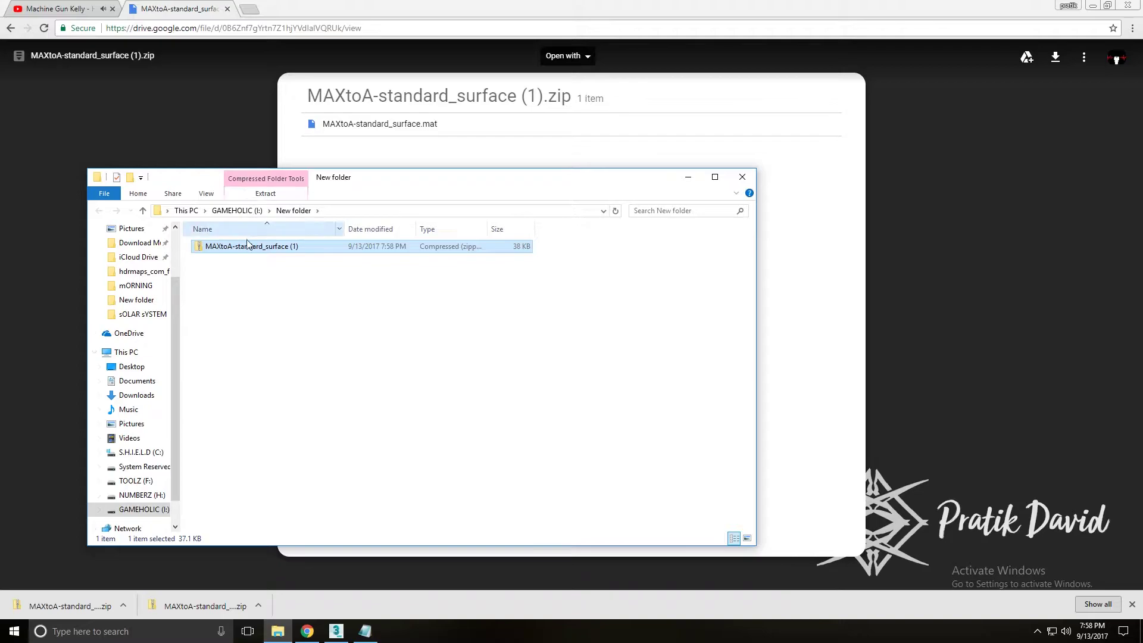
right_click(245, 247)
click(290, 288)
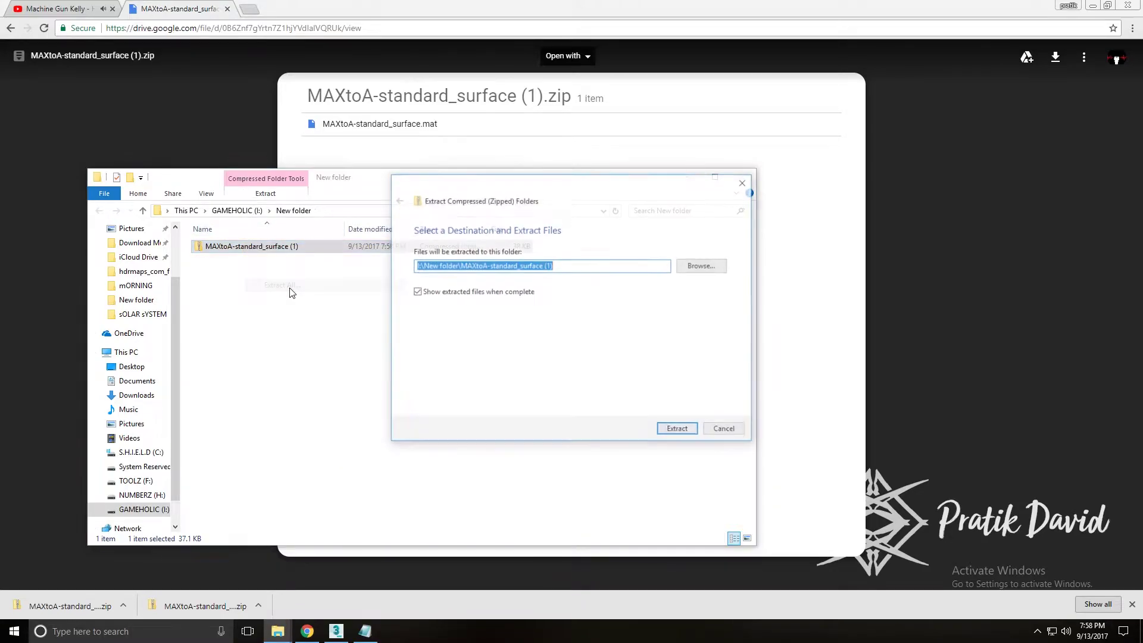
click(689, 431)
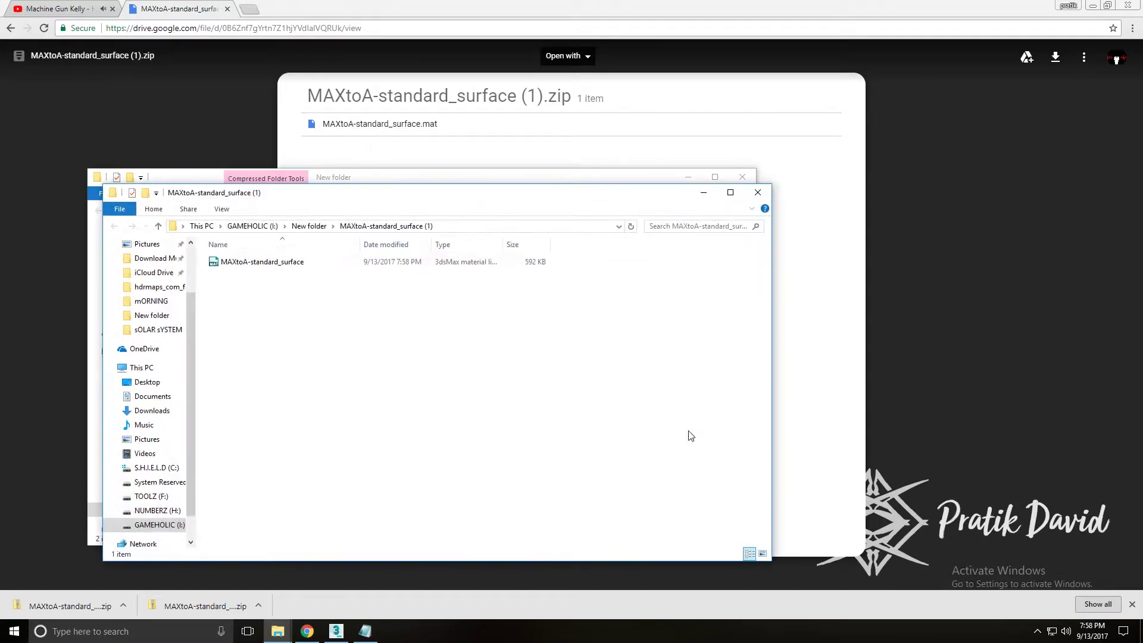
click(405, 178)
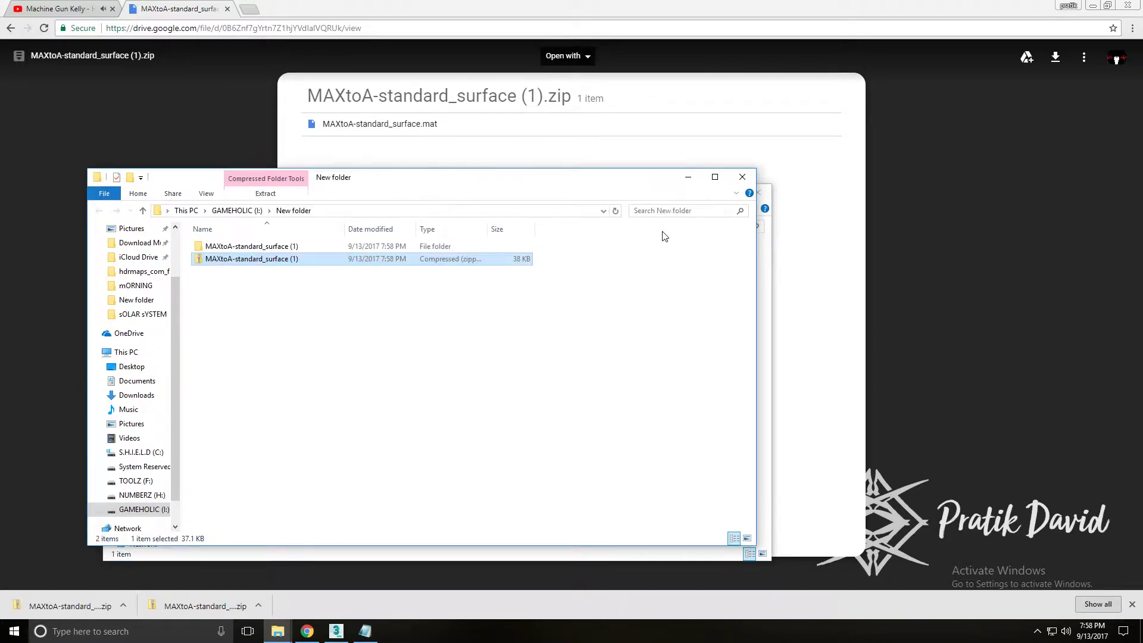
click(743, 177)
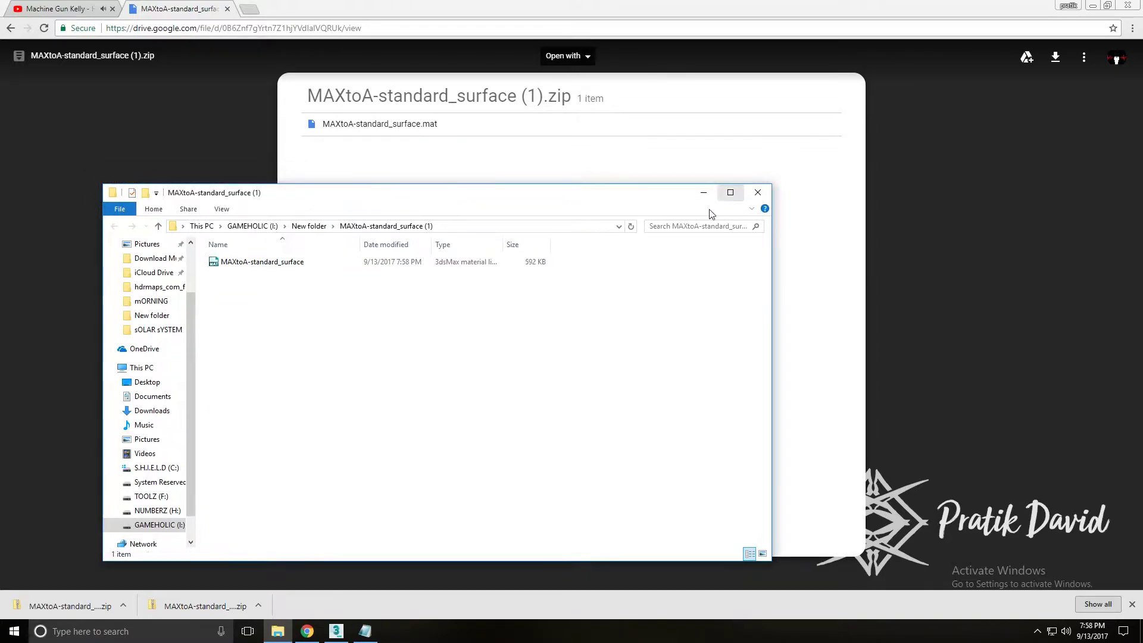
click(1093, 6)
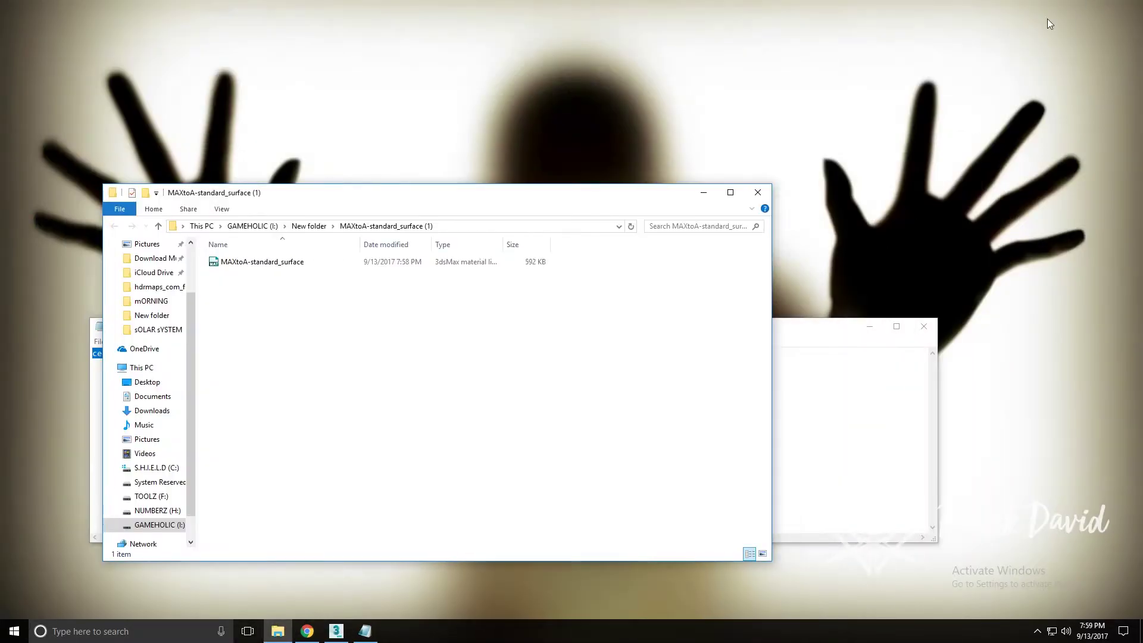
In 3ds Max, set the Render Setup renderer to Arnold and minimize the dialog
click(332, 635)
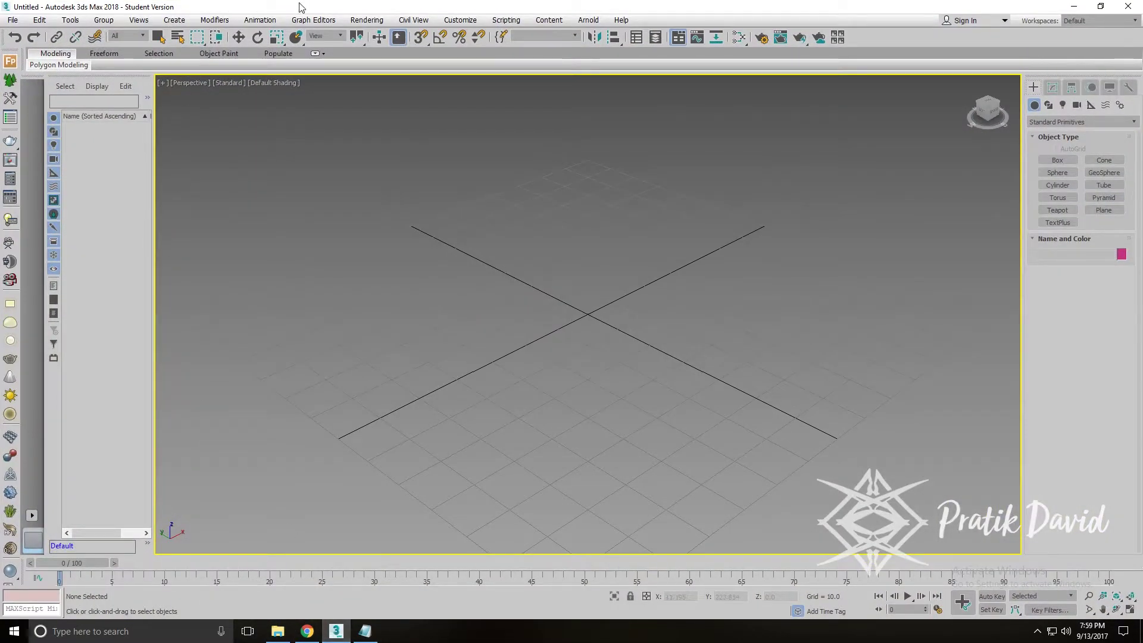
click(372, 23)
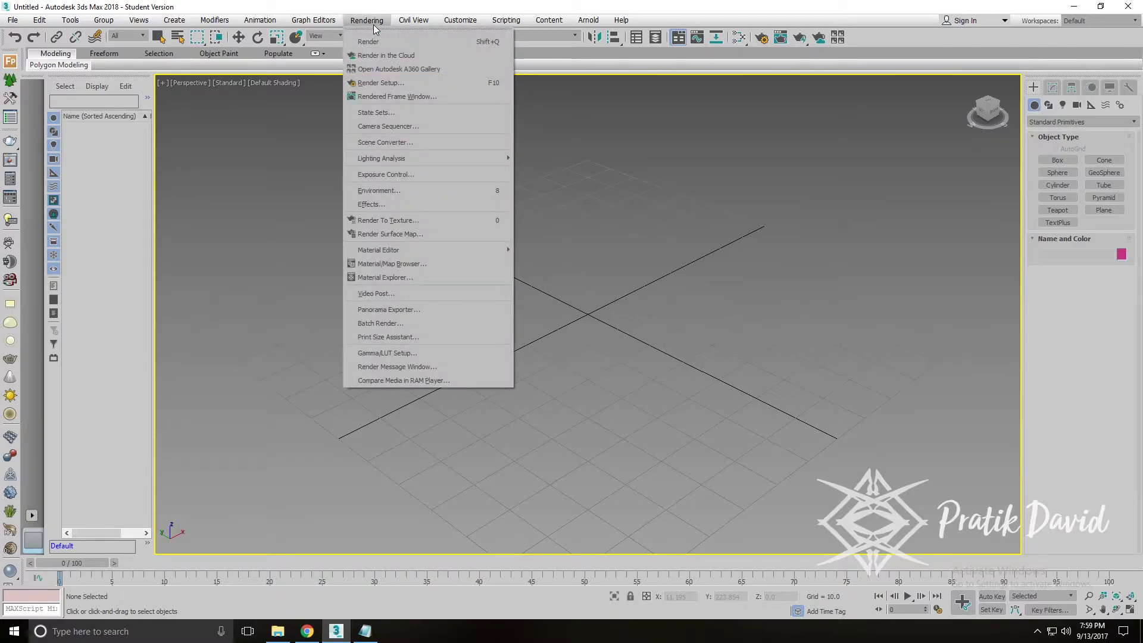
click(381, 82)
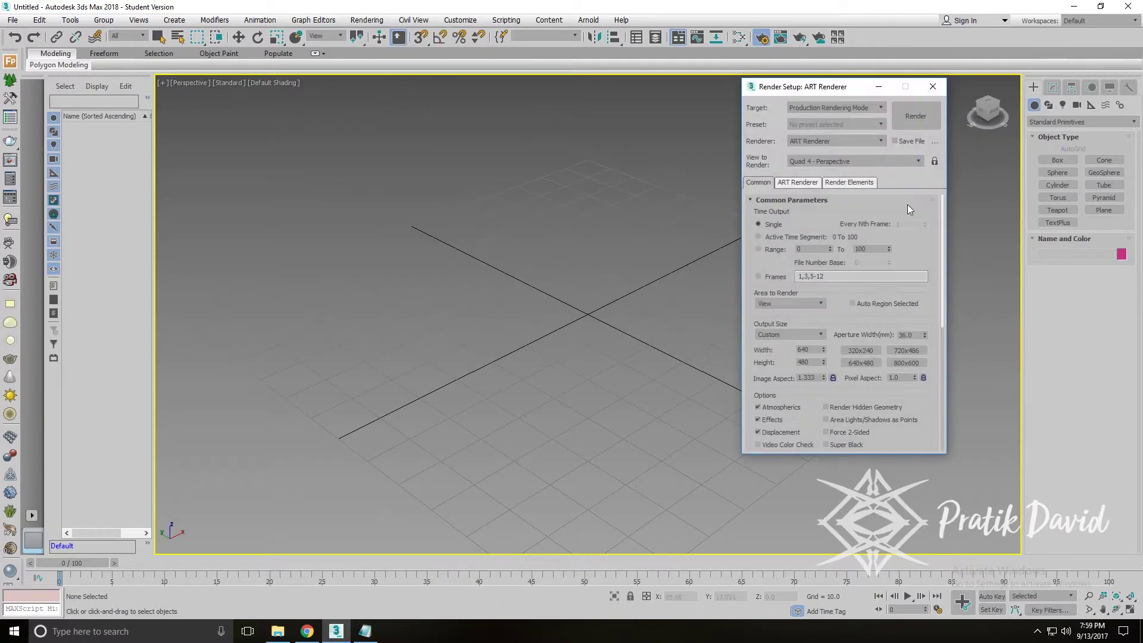
click(838, 141)
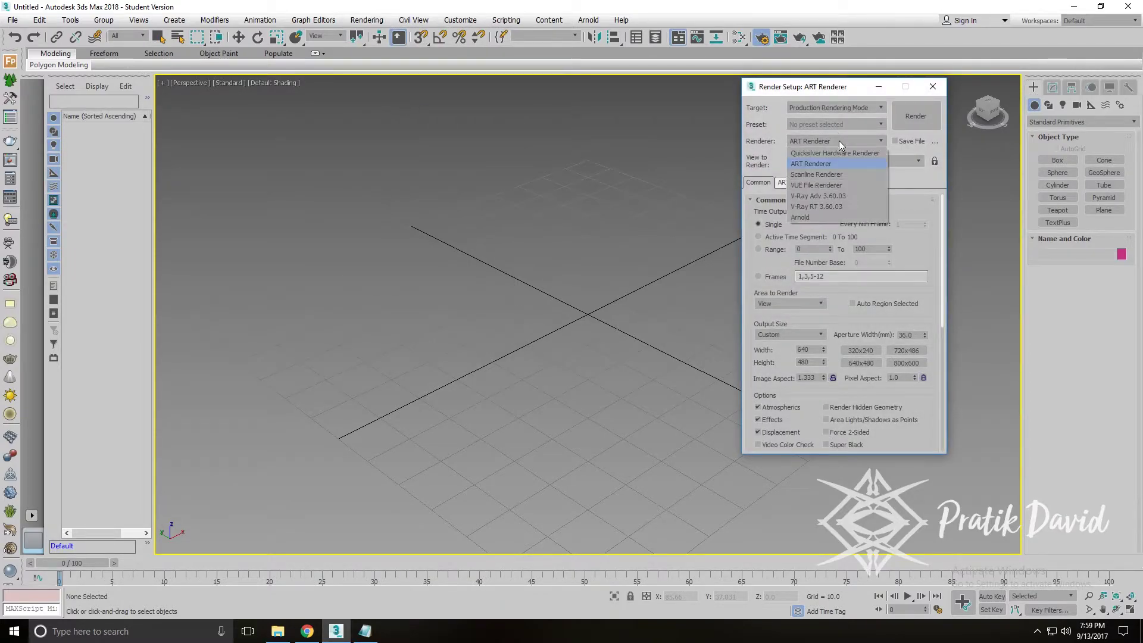
click(835, 219)
click(878, 86)
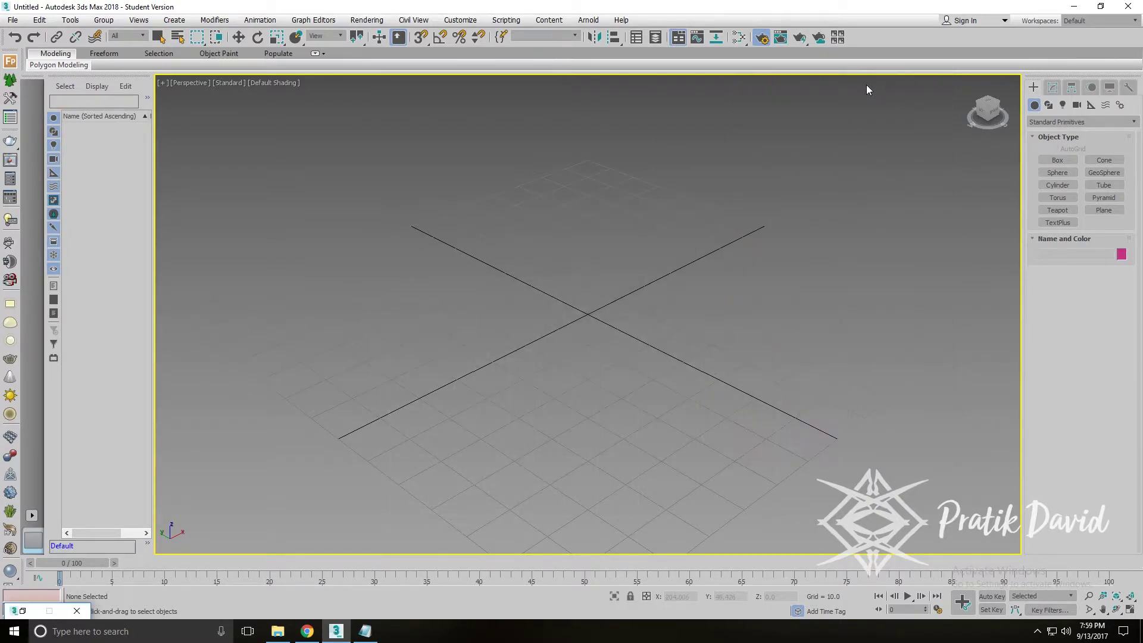
Switch to the Compact Material Editor and open the Material/Map Browser's library options
click(739, 38)
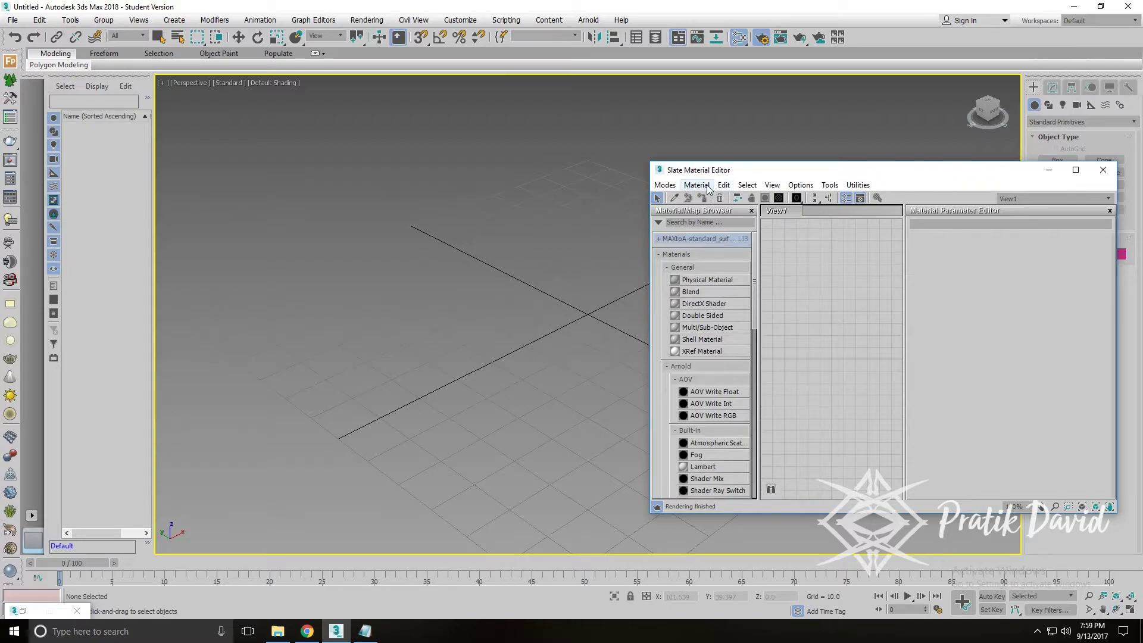
click(665, 185)
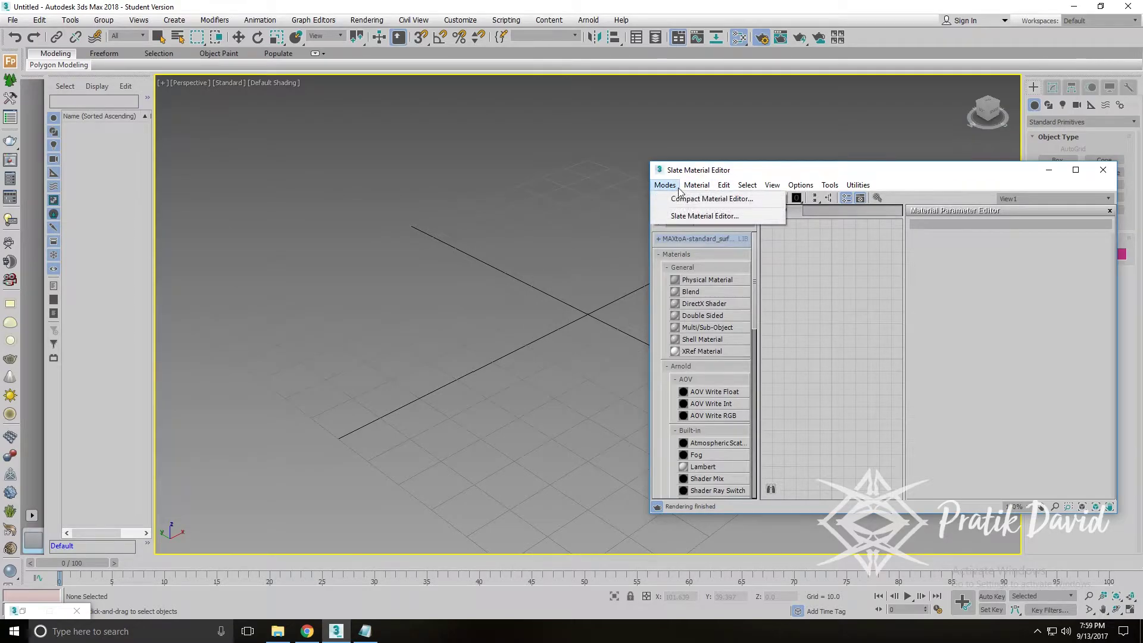
click(665, 185)
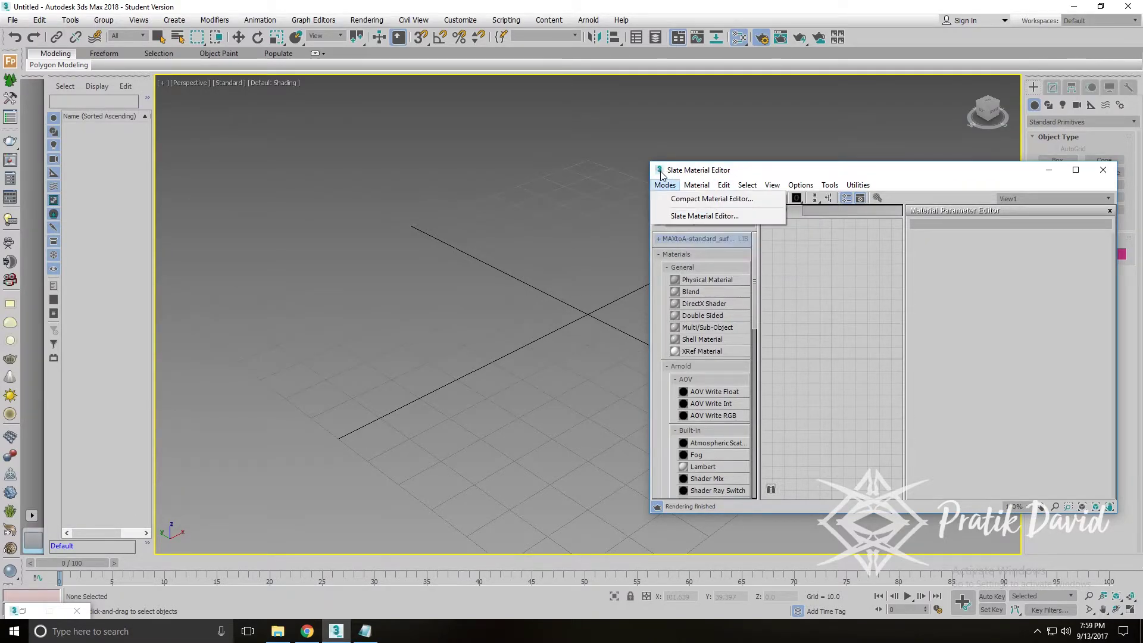
click(667, 200)
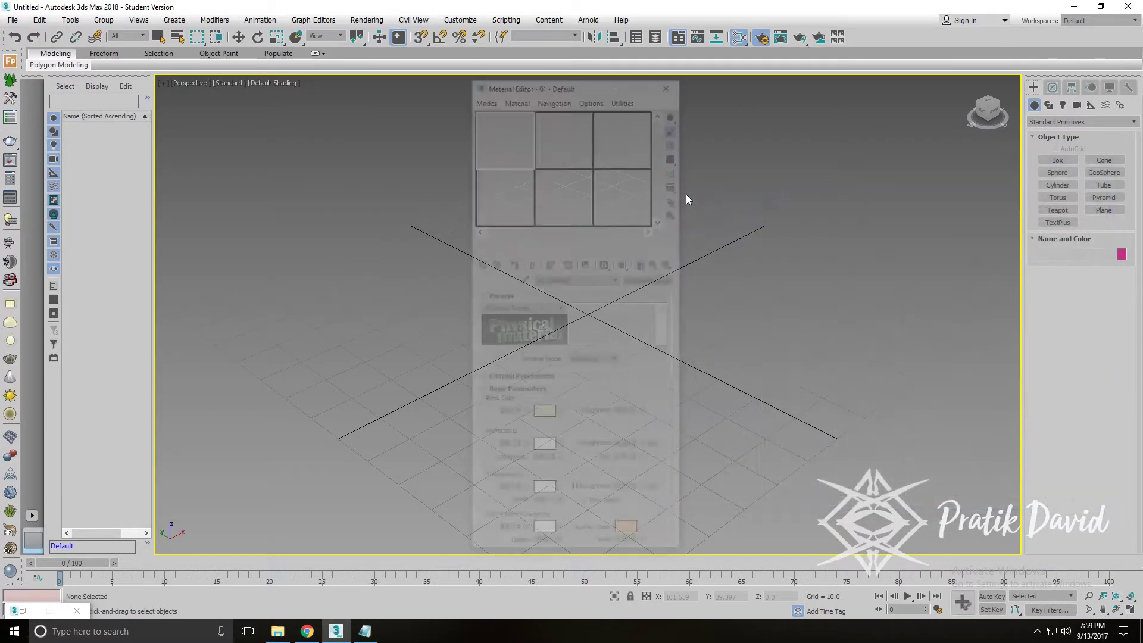
click(650, 280)
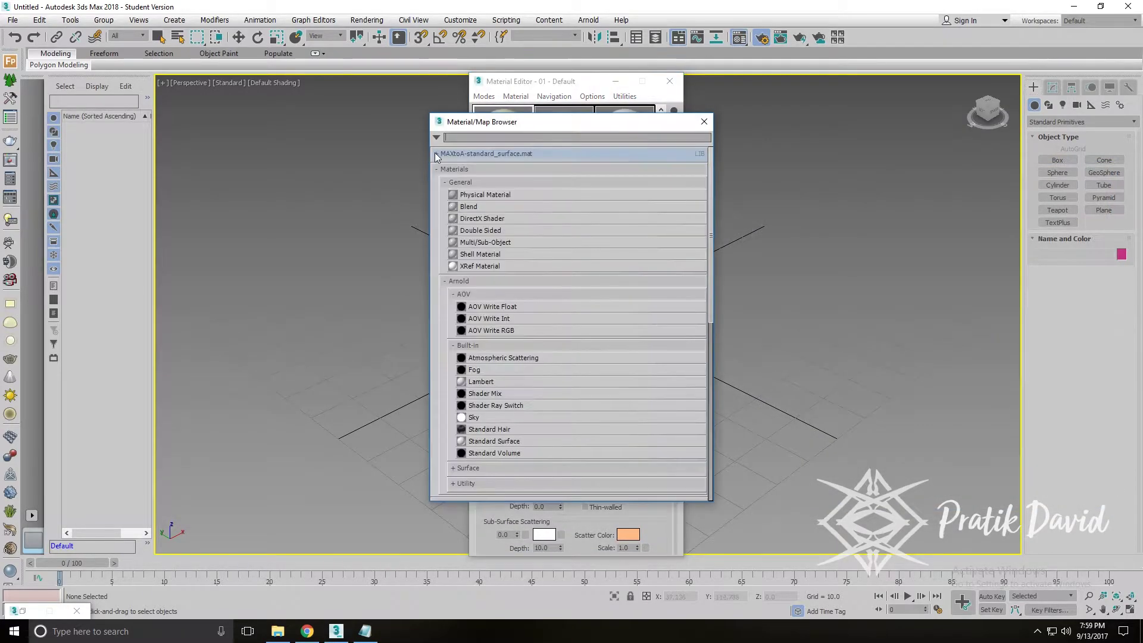
click(436, 137)
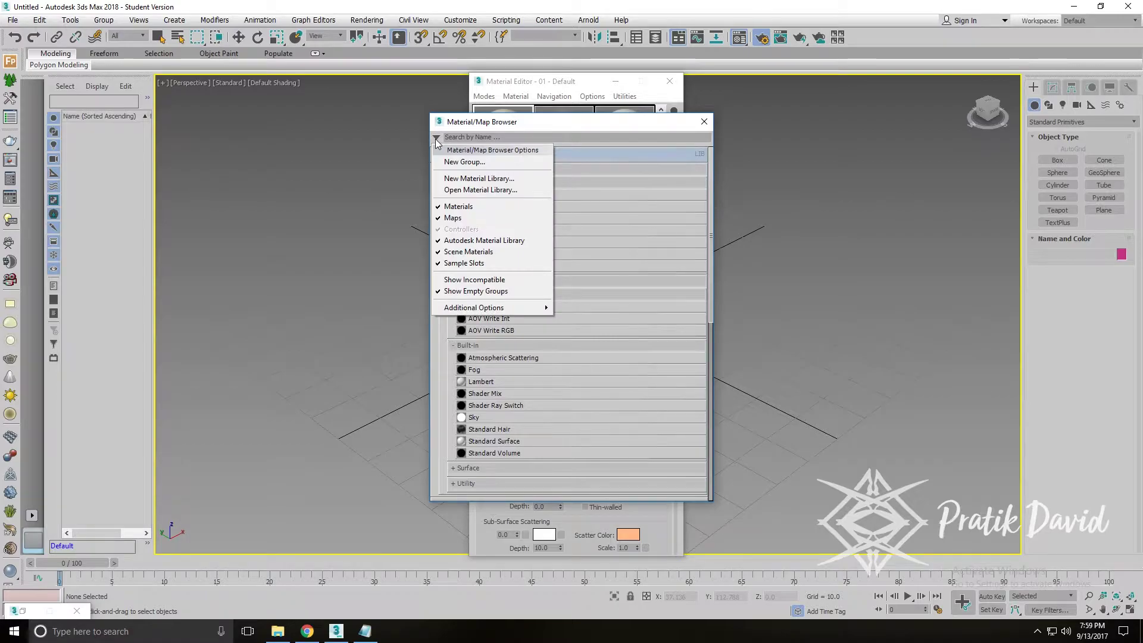
Load the MAXtoA-standard_surface.mat library from I:\New folder\MAXtoA-standard_surface (1) into the browser
click(507, 178)
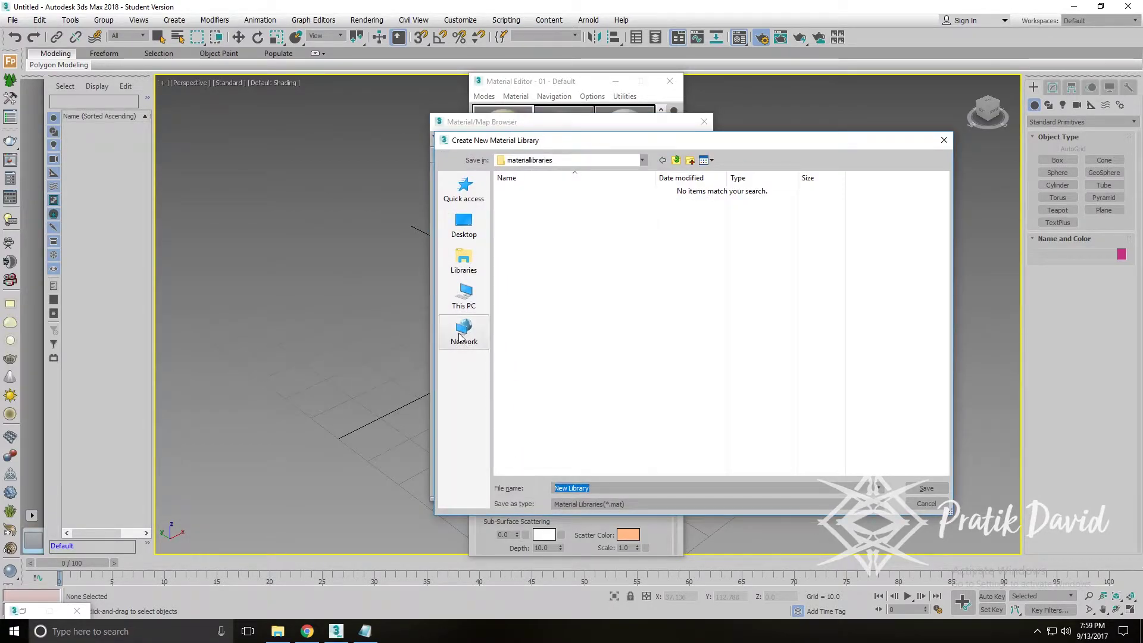
click(470, 300)
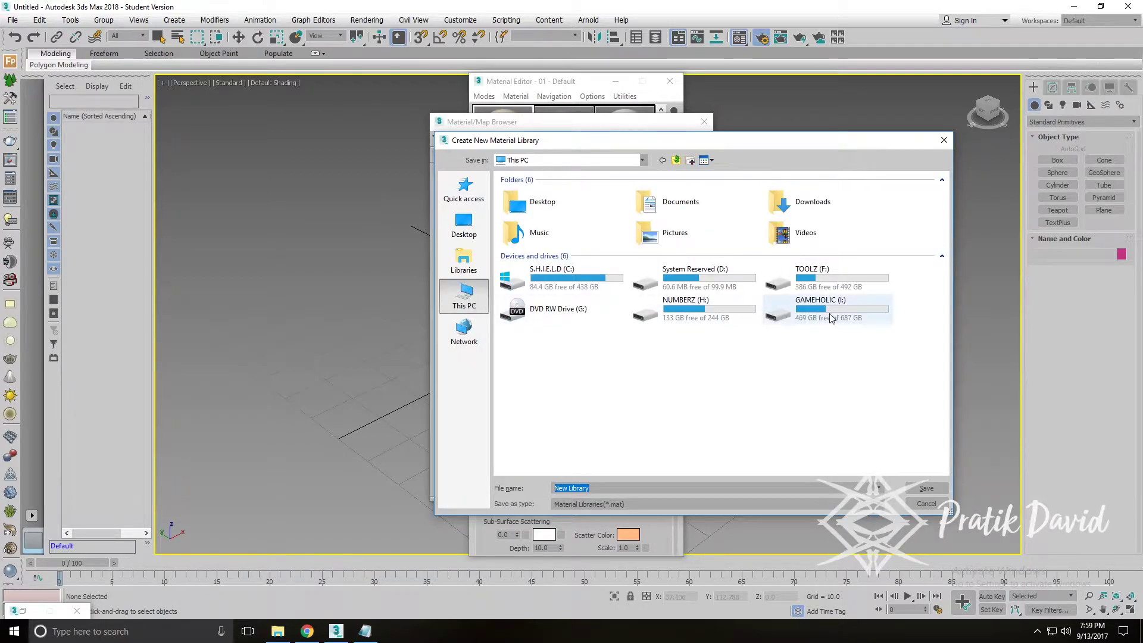
double_click(804, 310)
double_click(524, 225)
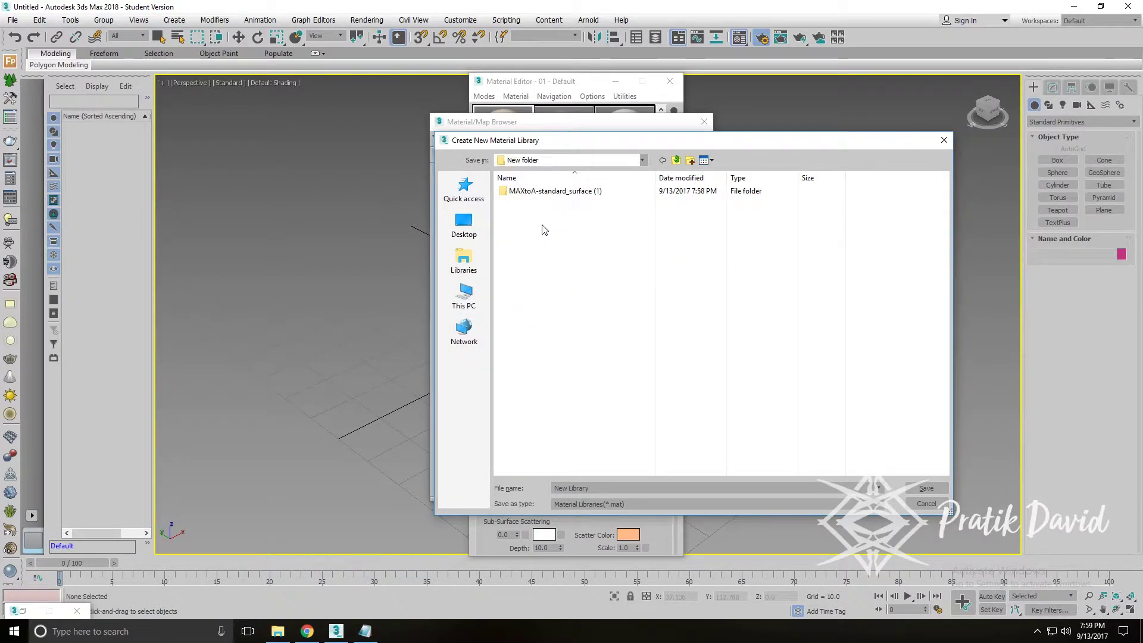
double_click(518, 191)
click(518, 191)
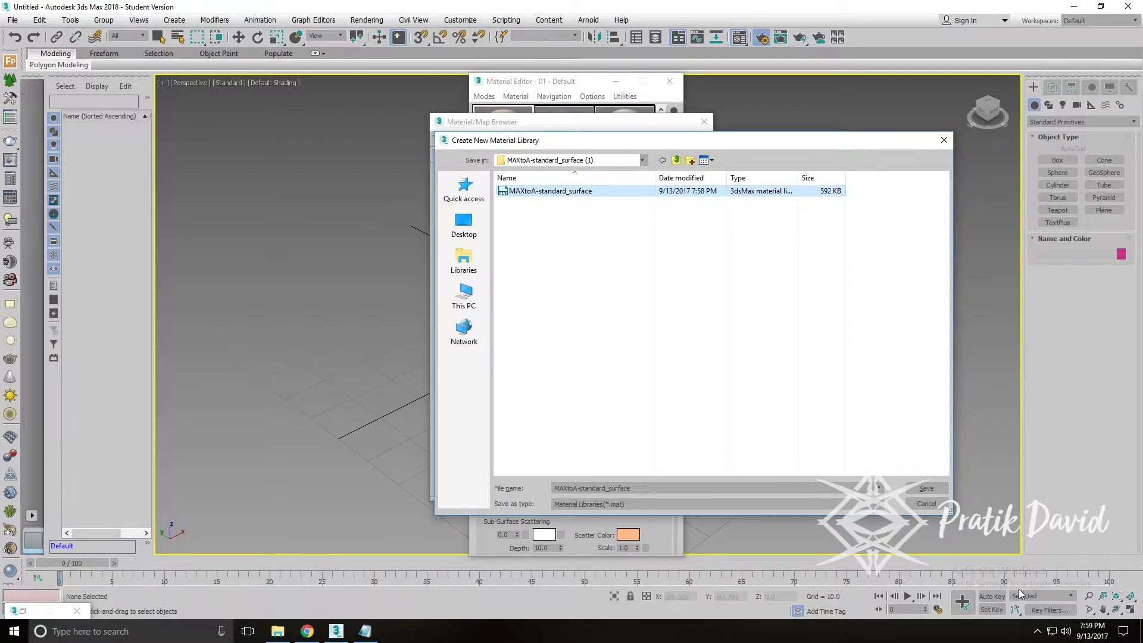
click(930, 486)
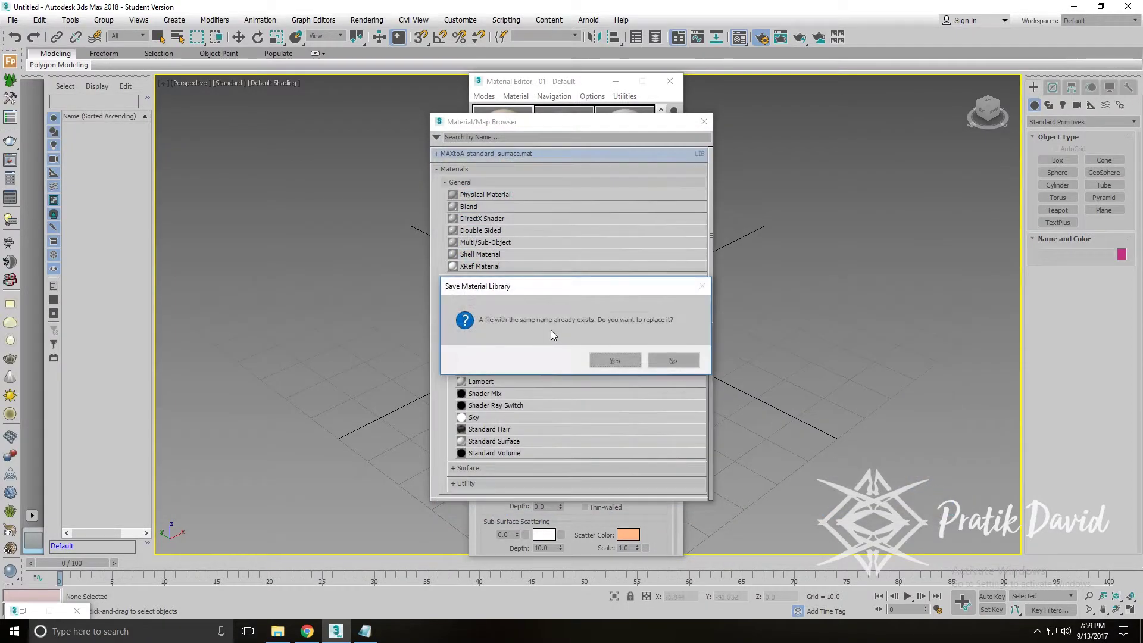
click(685, 359)
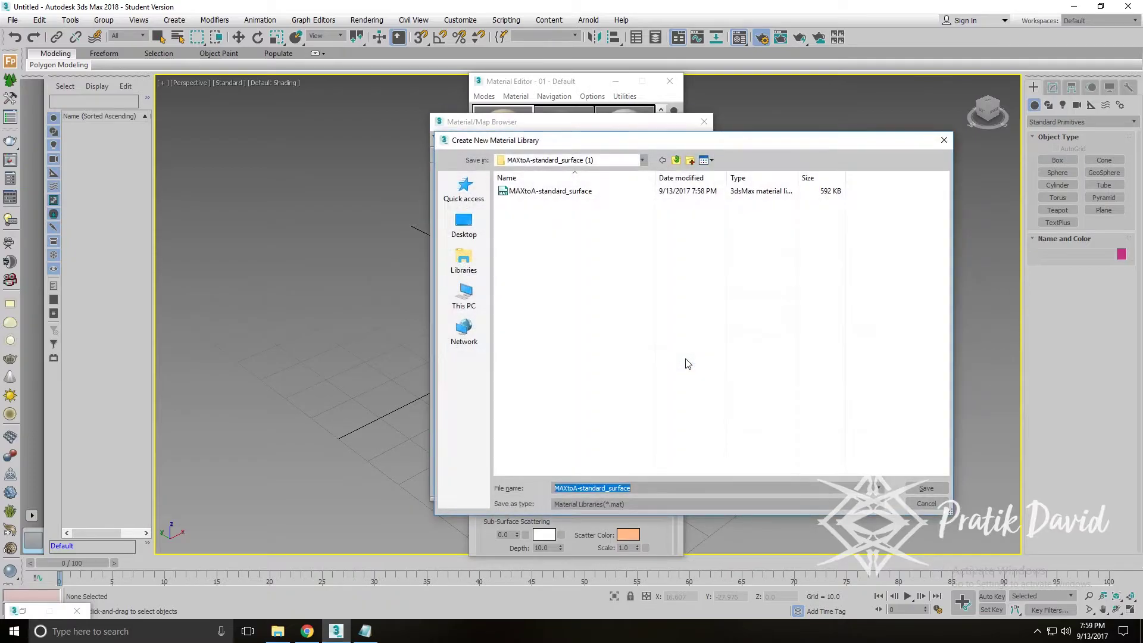
click(932, 506)
click(437, 156)
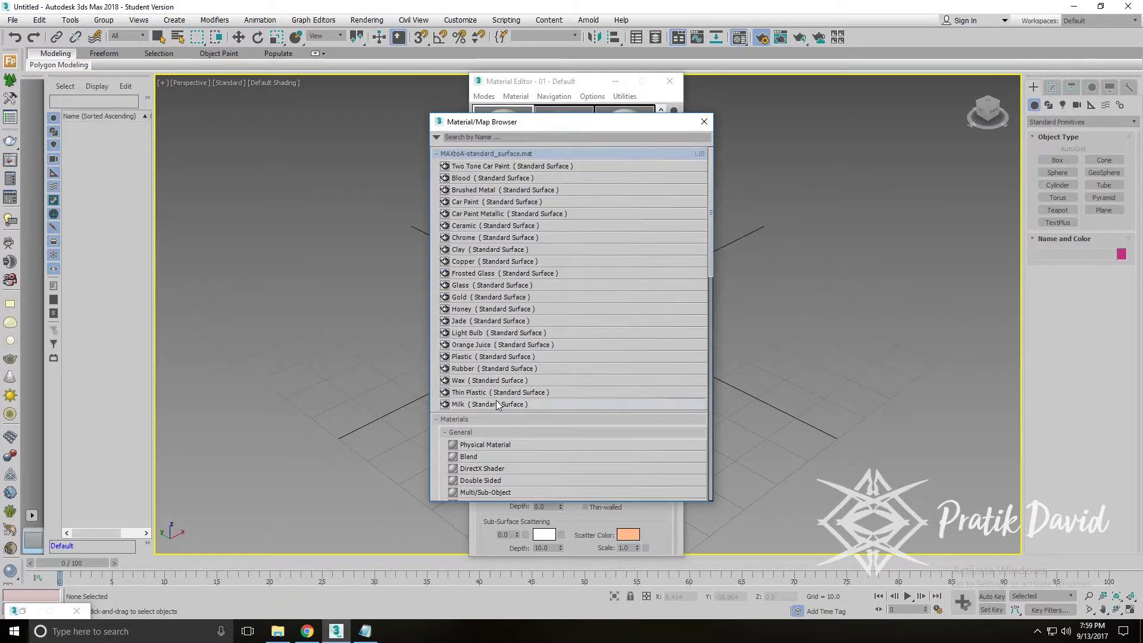
Close the Material Editor, move the browser aside and zoom out to the whole scene
click(669, 80)
drag(589, 123, 405, 123)
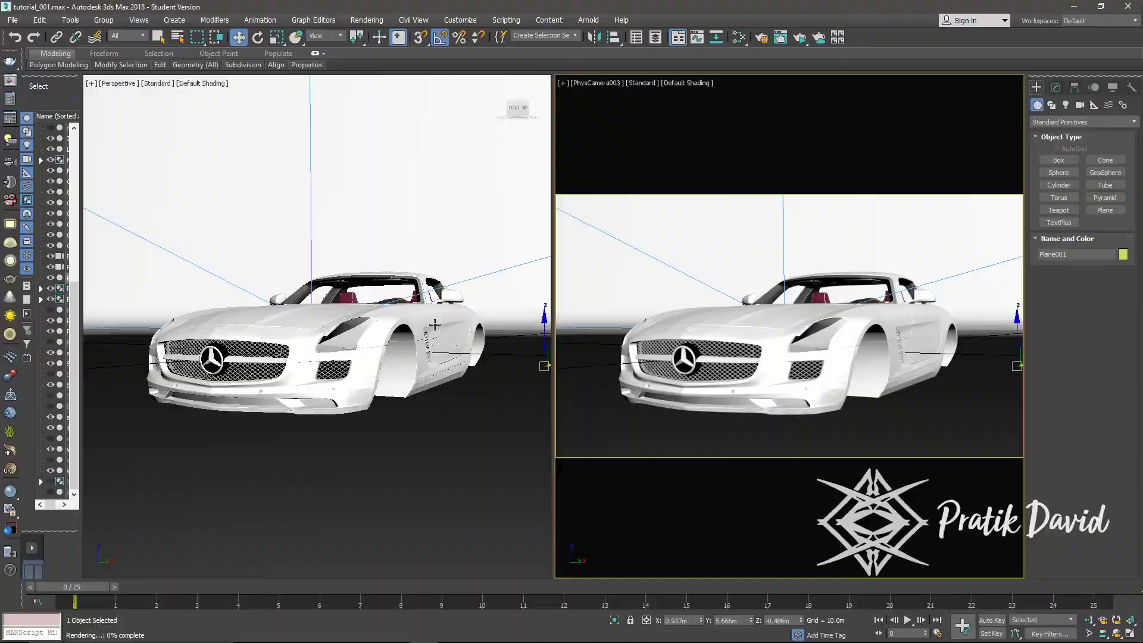
key(shift+z)
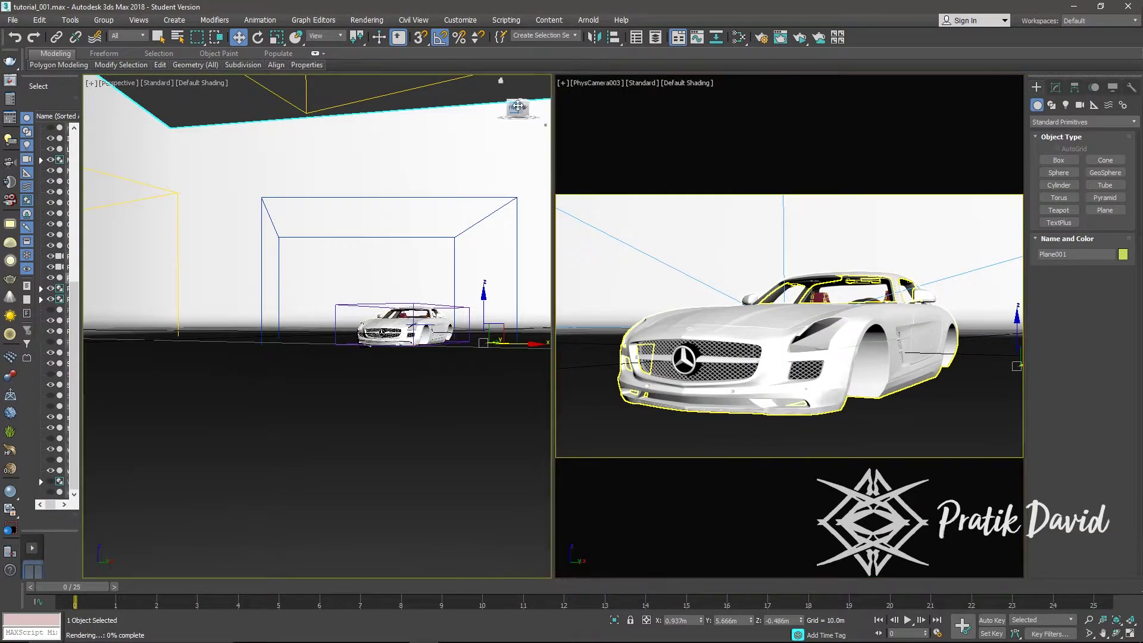
Orbit around the car and backdrop, match the Perspective view to PhysCamera003, and select the car
key(shift+z)
key(shift+z)
key(shift+z)
key(shift+z)
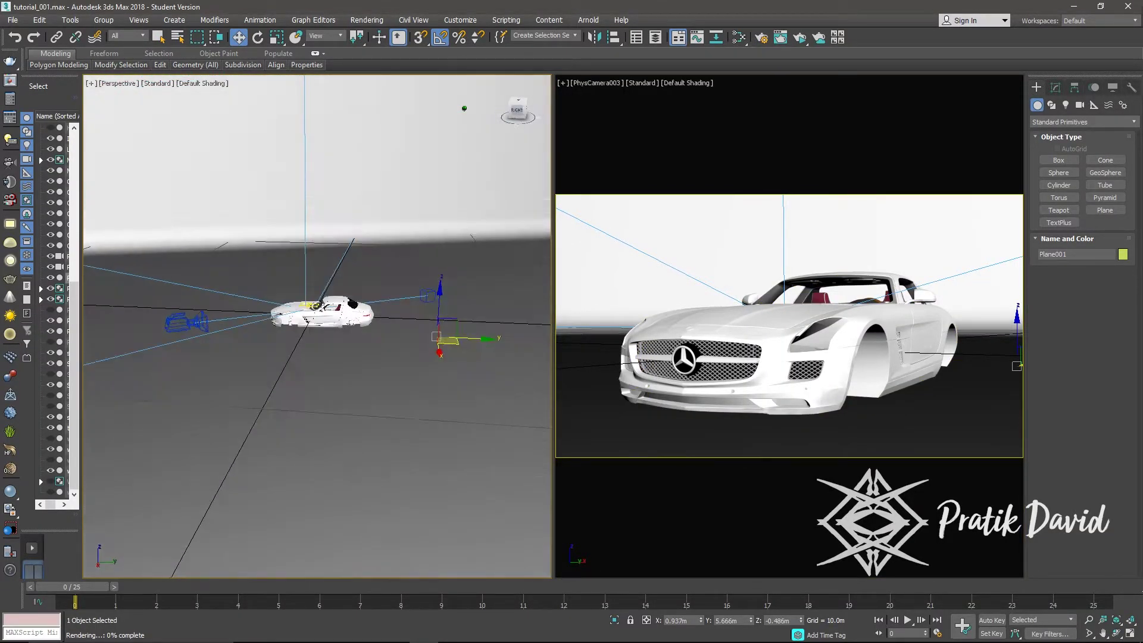
key(shift+z)
key(shift+z)
key(shift+z)
key(shift+z)
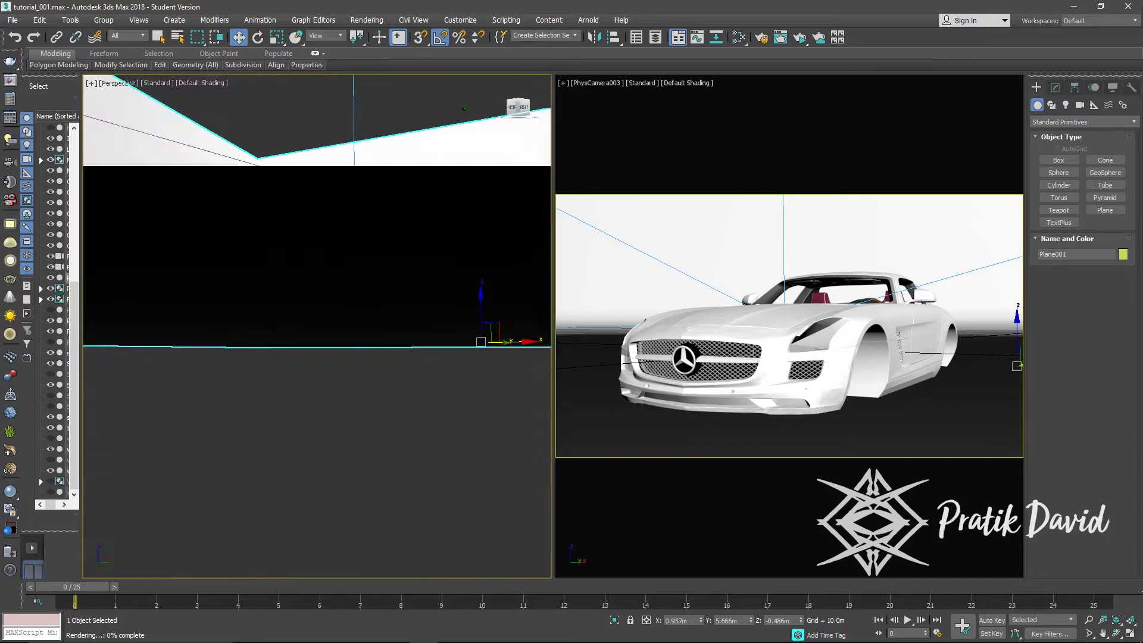
key(shift+z)
key(shift+z)
key(shift+z)
key(shift+z)
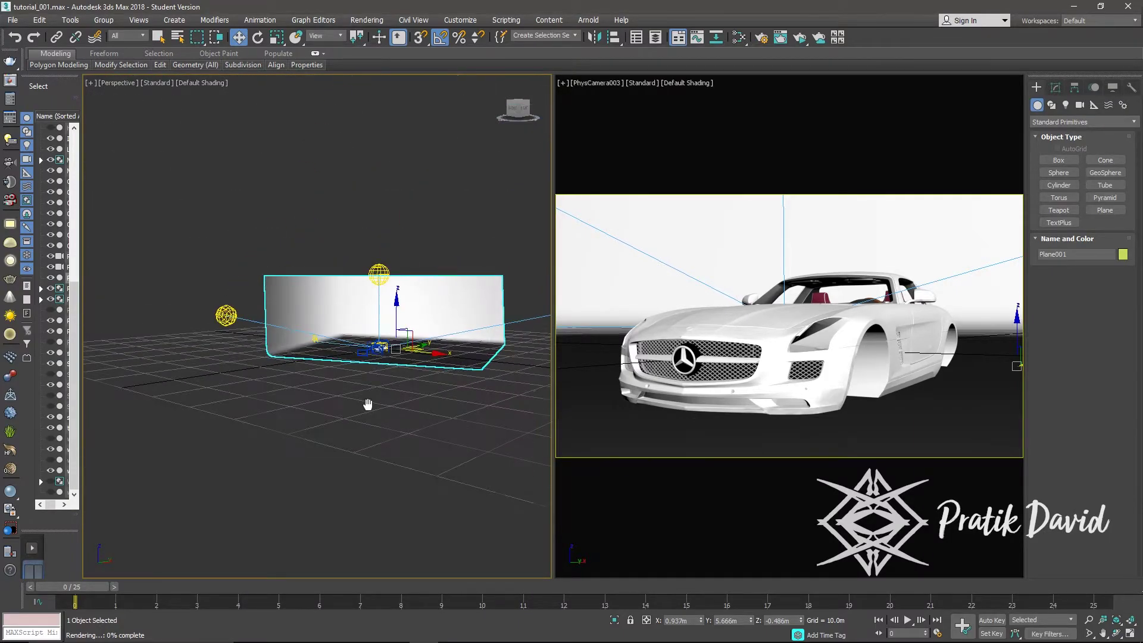
key(shift+z)
key(shift+z)
key(shift+z)
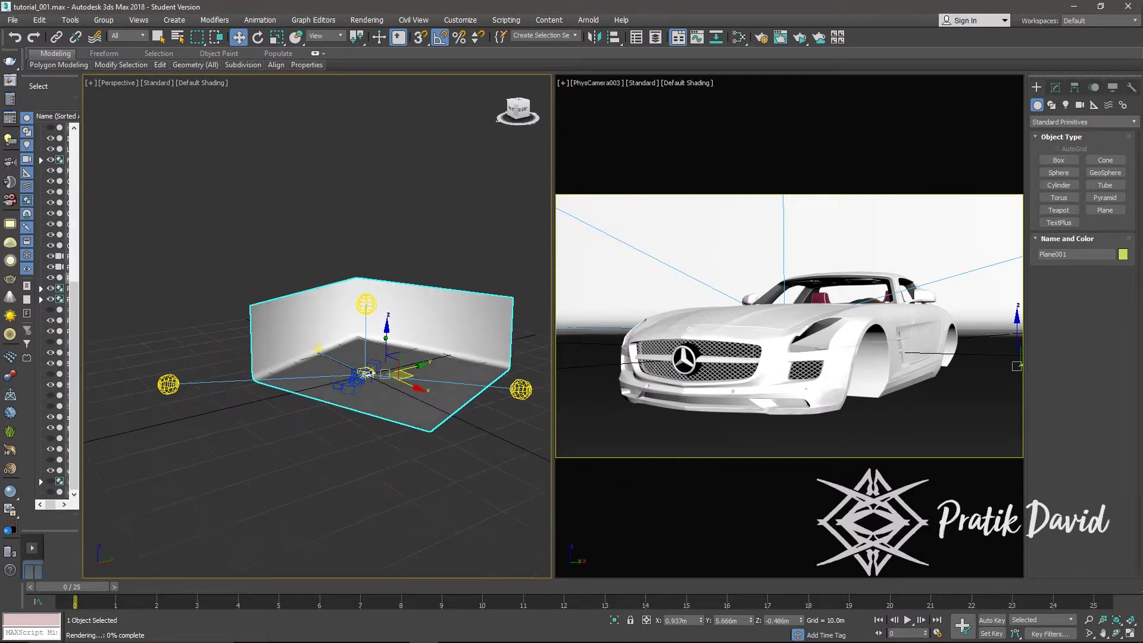
key(shift+z)
key(shift+z)
key(shift+z)
key(shift+z)
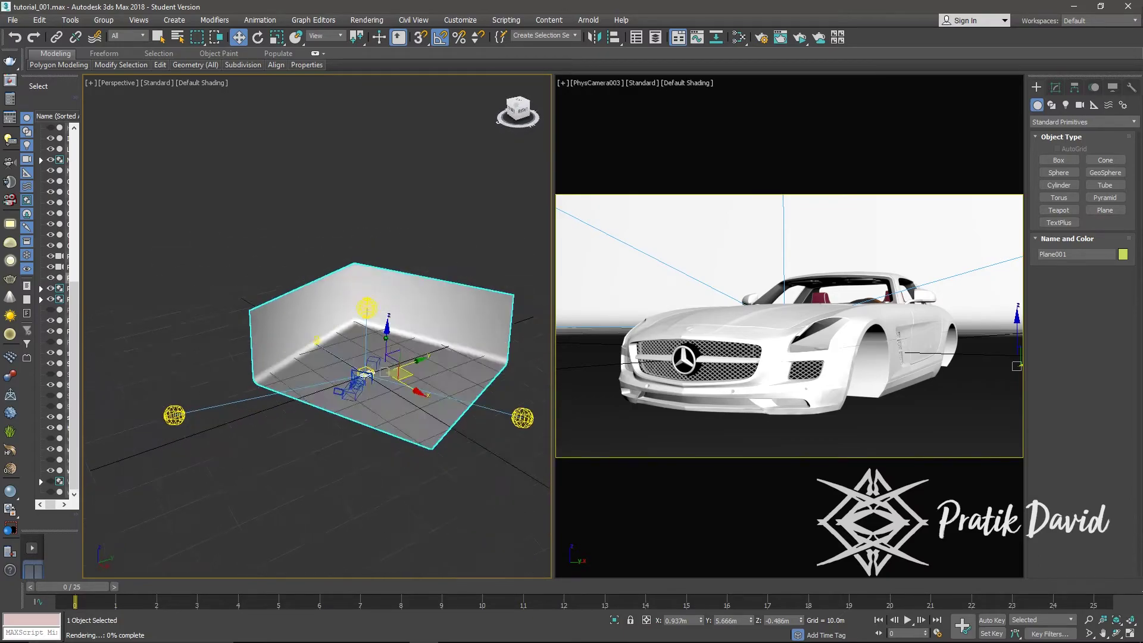
key(shift+z)
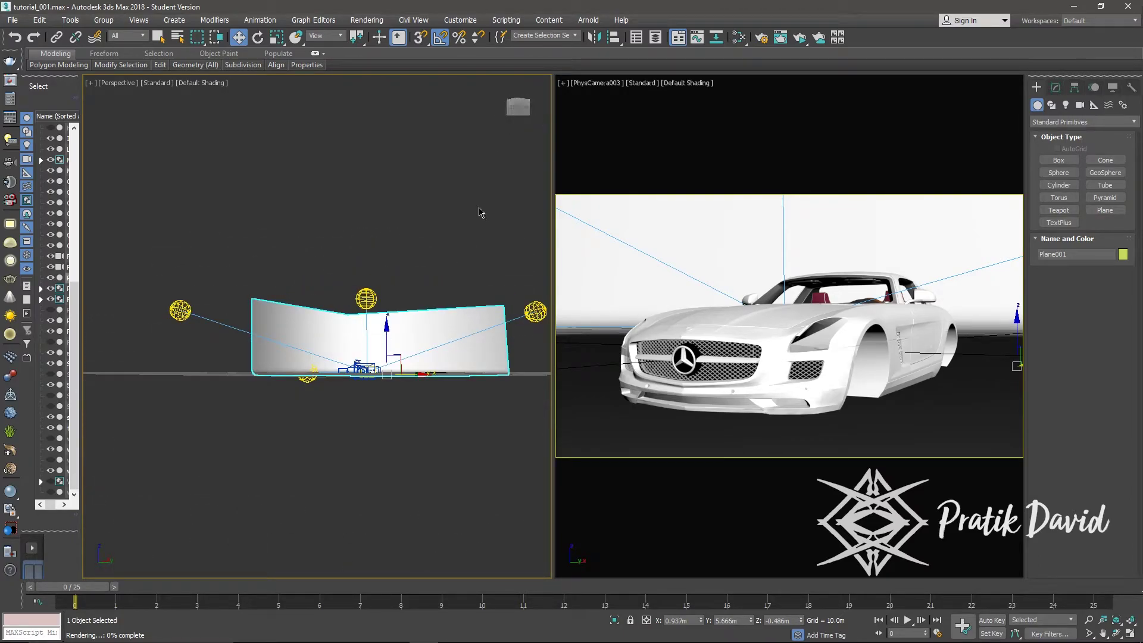
key(c)
key(p)
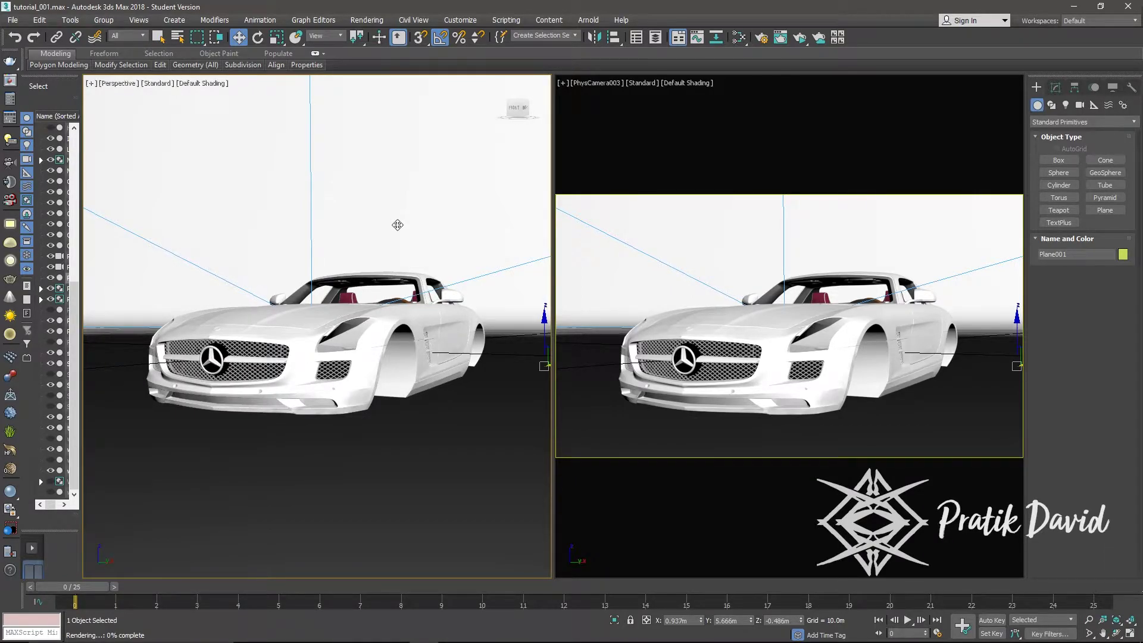
click(357, 333)
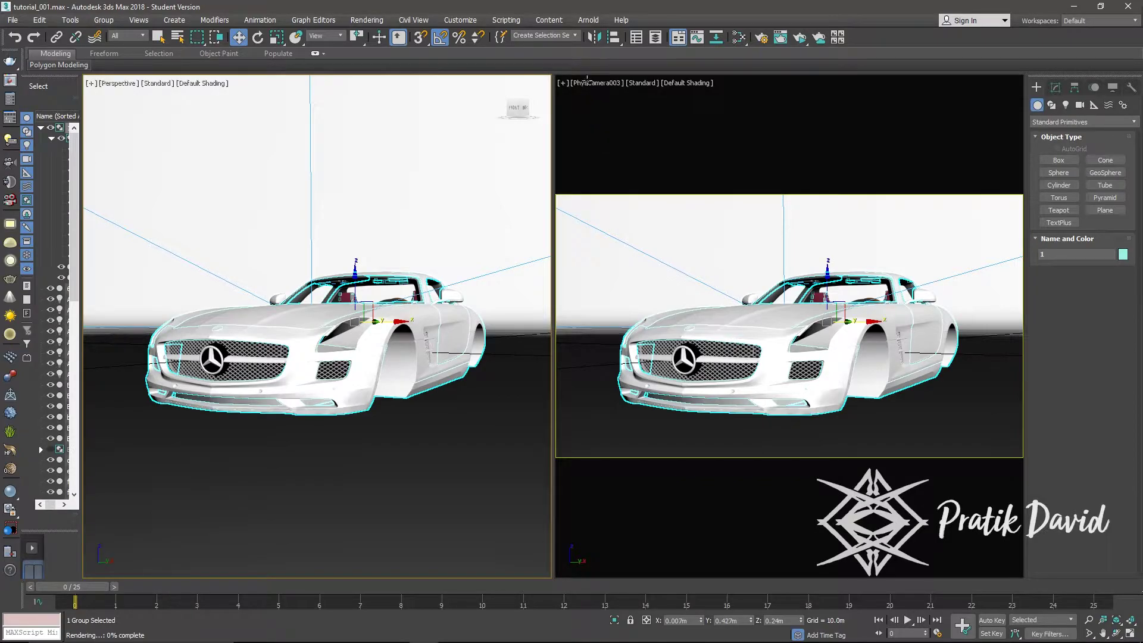
Turn the PhysCamera003 viewport into an Arnold ActiveShade view via Extended Viewports
right_click(592, 83)
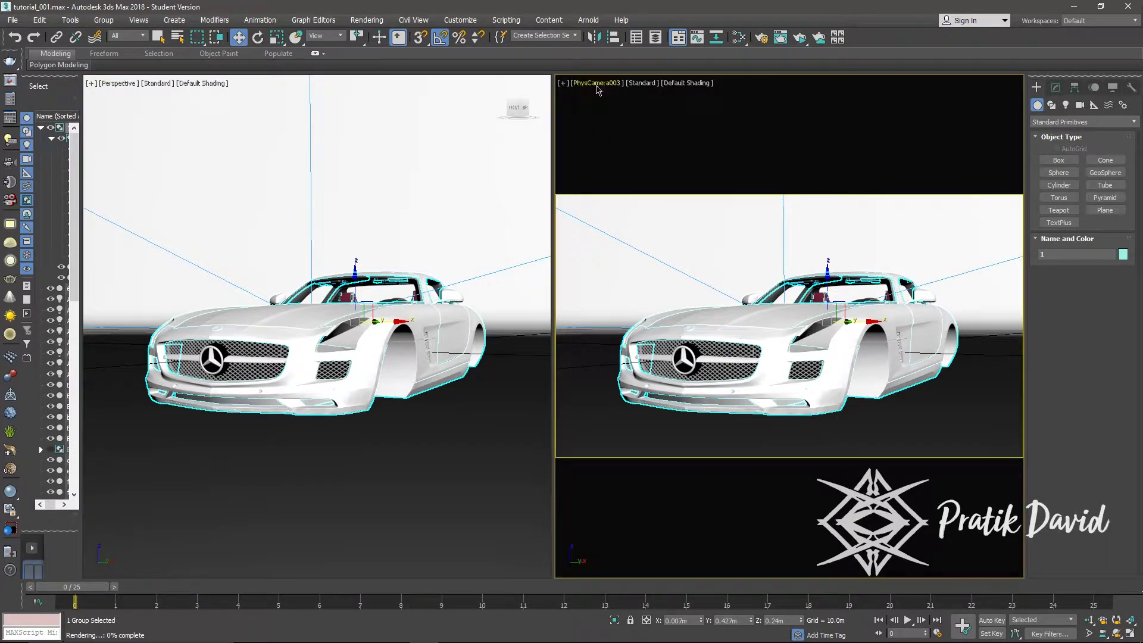
click(596, 84)
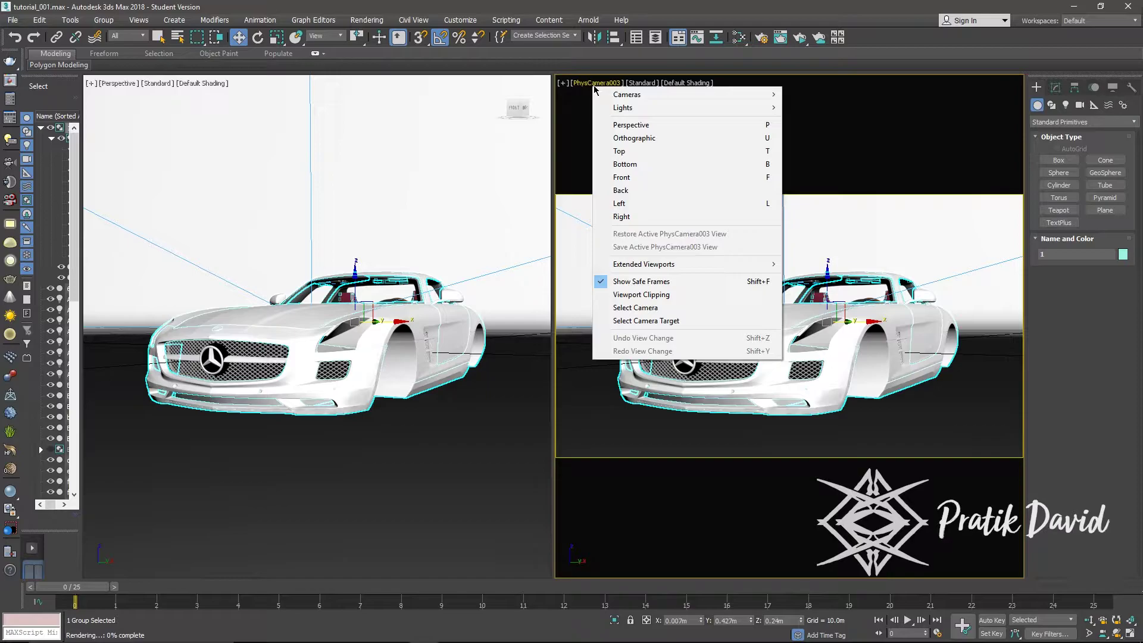
mouse_move(721, 264)
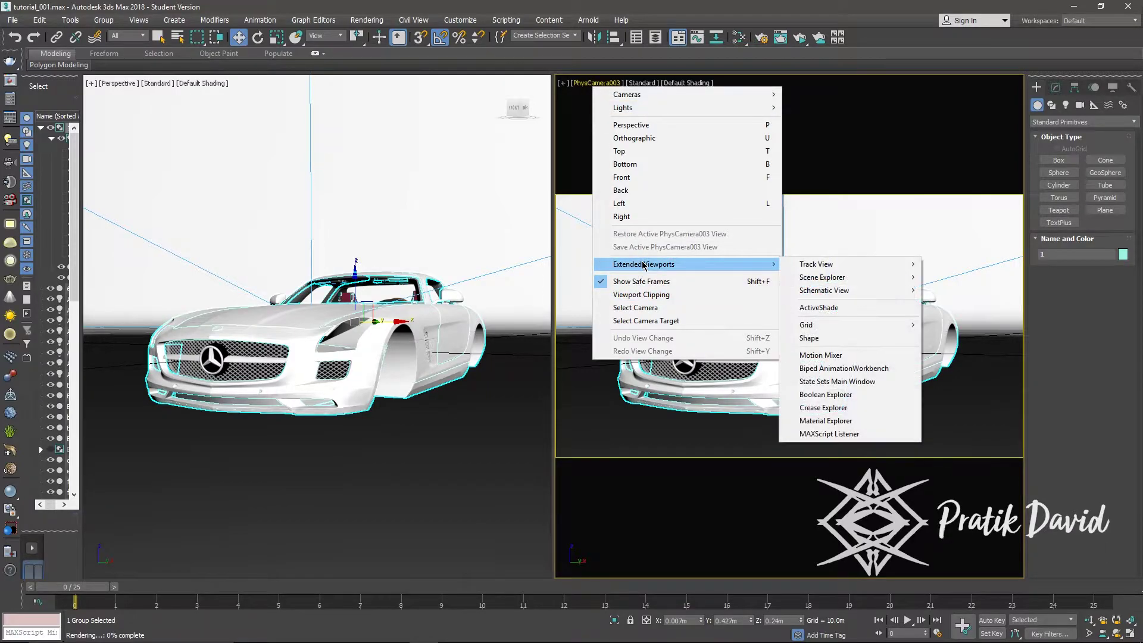
click(839, 308)
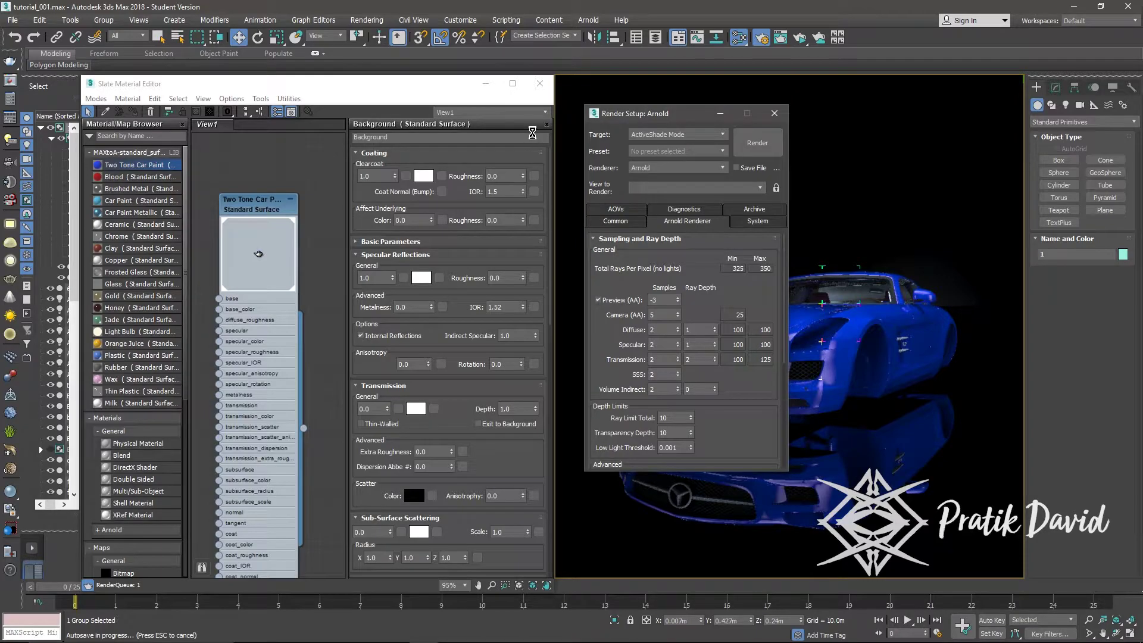
Move the Render Setup: Arnold dialog off the rendered car and close it
drag(676, 107, 451, 165)
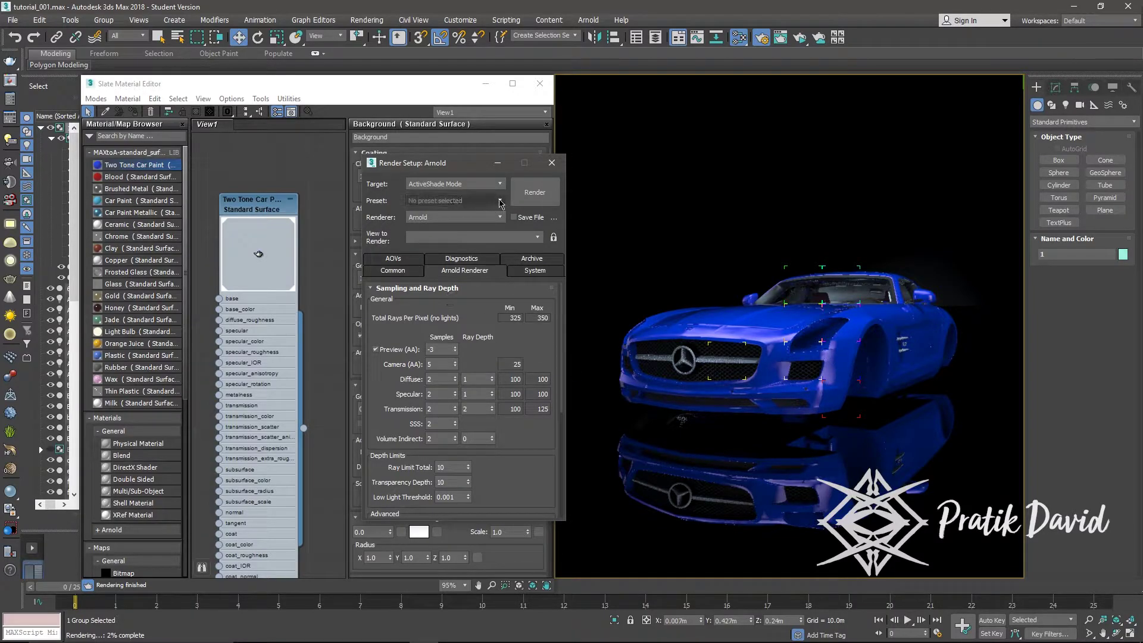
click(554, 162)
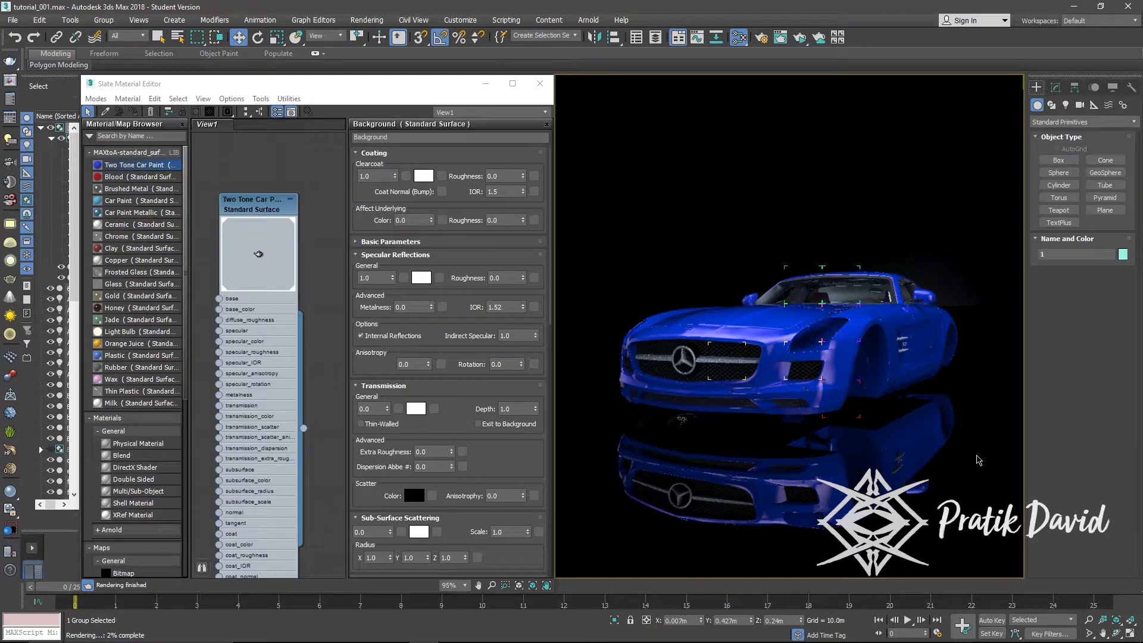
On Two Tone Car Paint, set base weight 1.00, specular weight 0.96, and adjust specular IOR
double_click(251, 204)
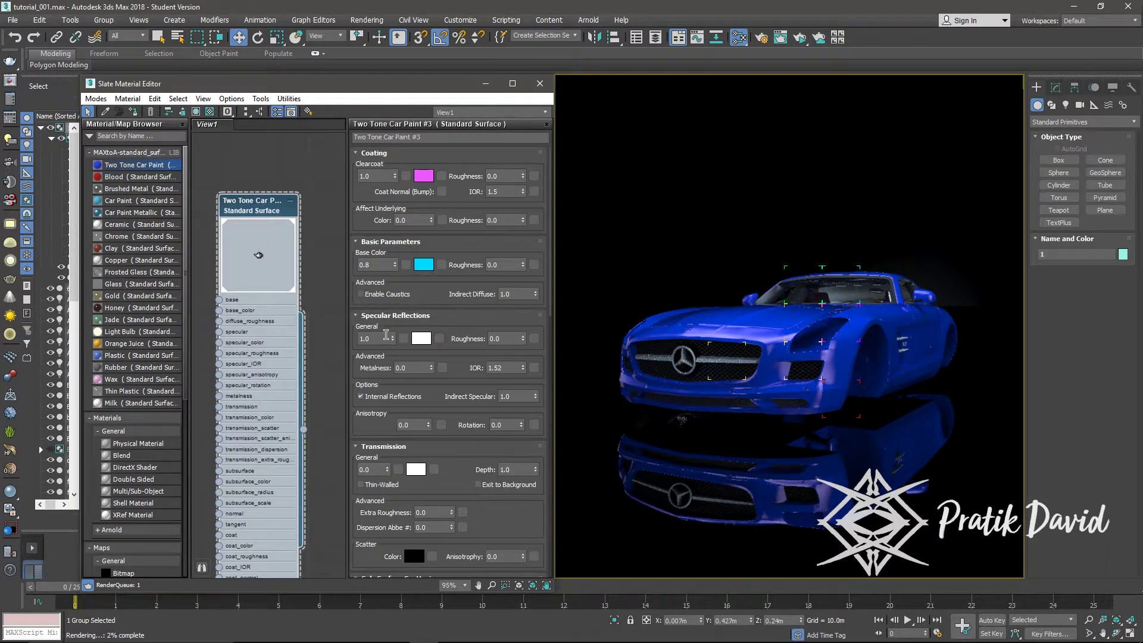
click(392, 262)
drag(396, 267, 395, 244)
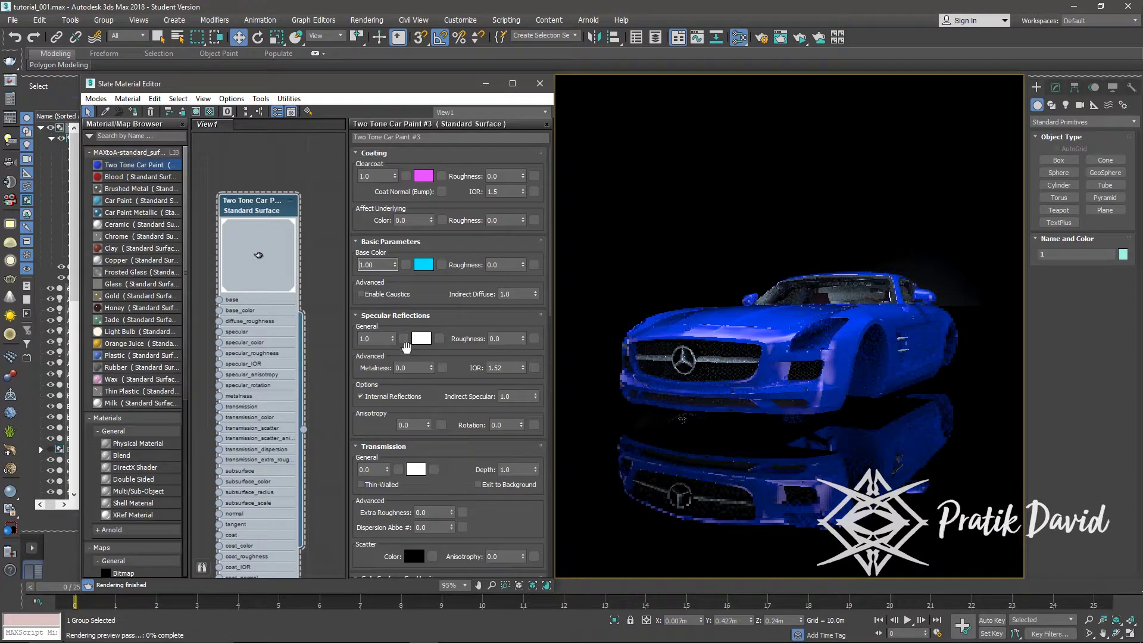
drag(392, 341, 392, 350)
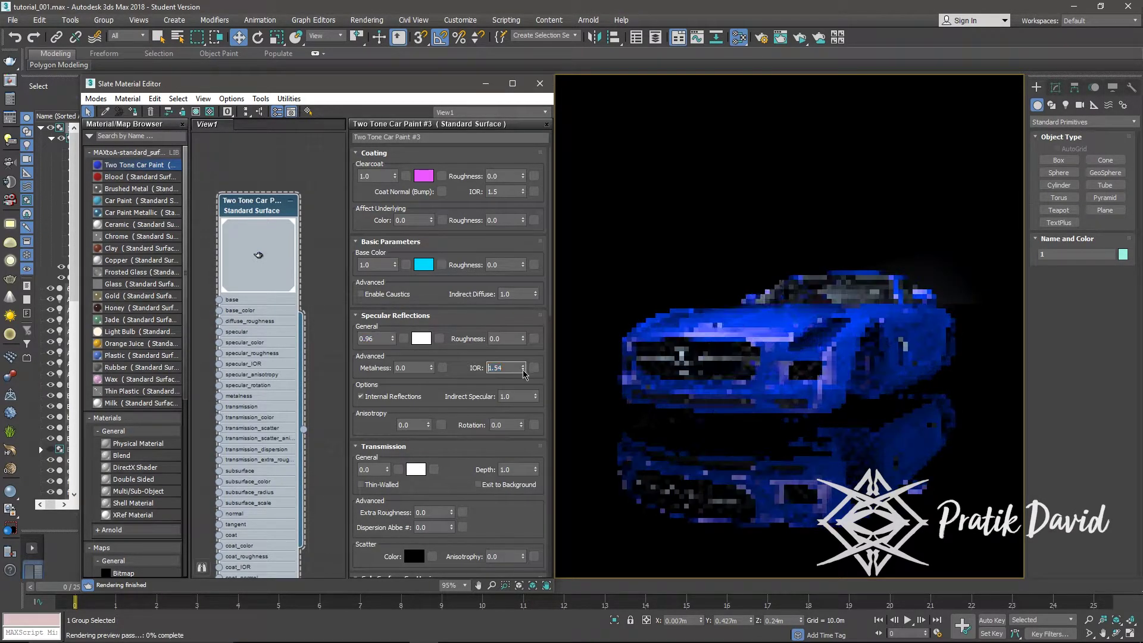
drag(522, 367, 526, 383)
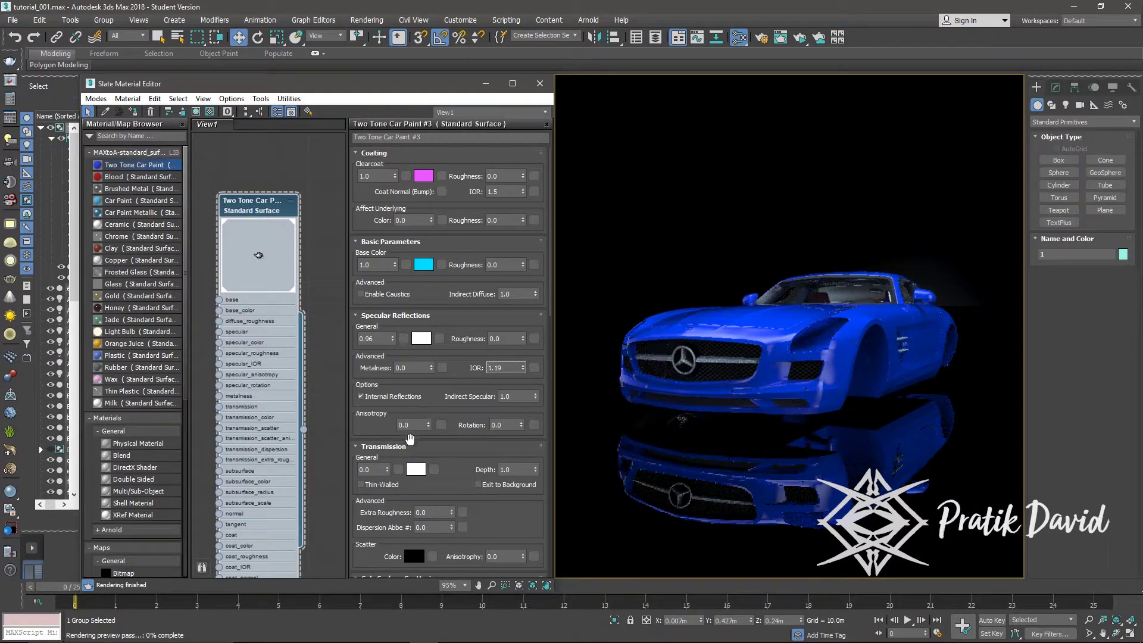
Raise the subsurface scattering weight to 0.03 and start a production render
scroll(448, 315, down, 2)
scroll(449, 345, down, 3)
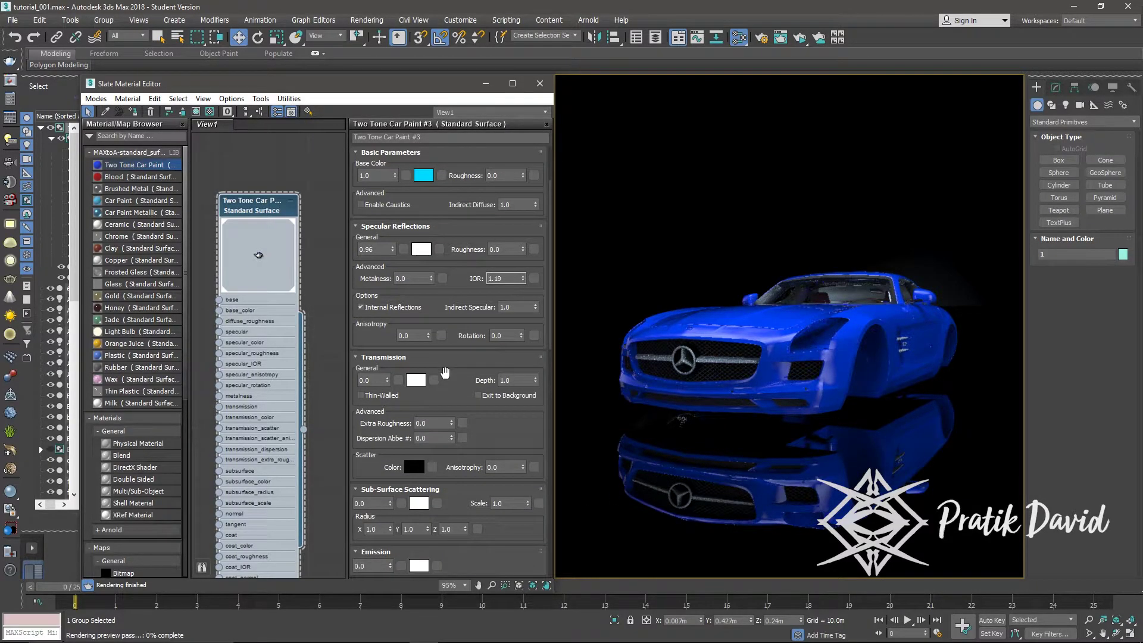
scroll(445, 372, down, 3)
click(389, 448)
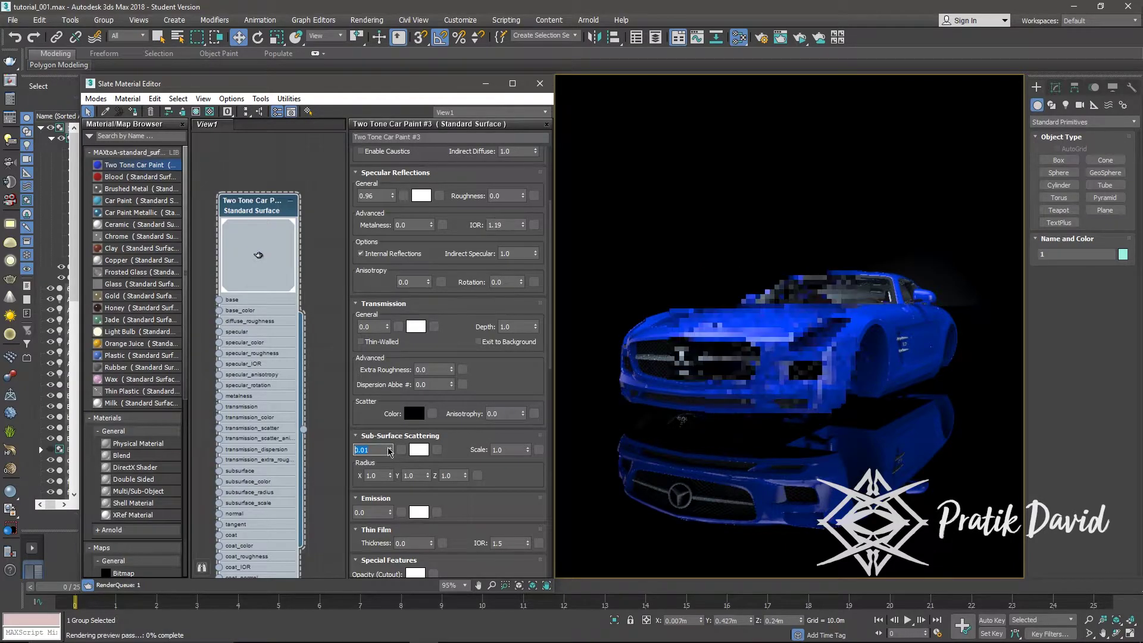
click(389, 448)
click(389, 448)
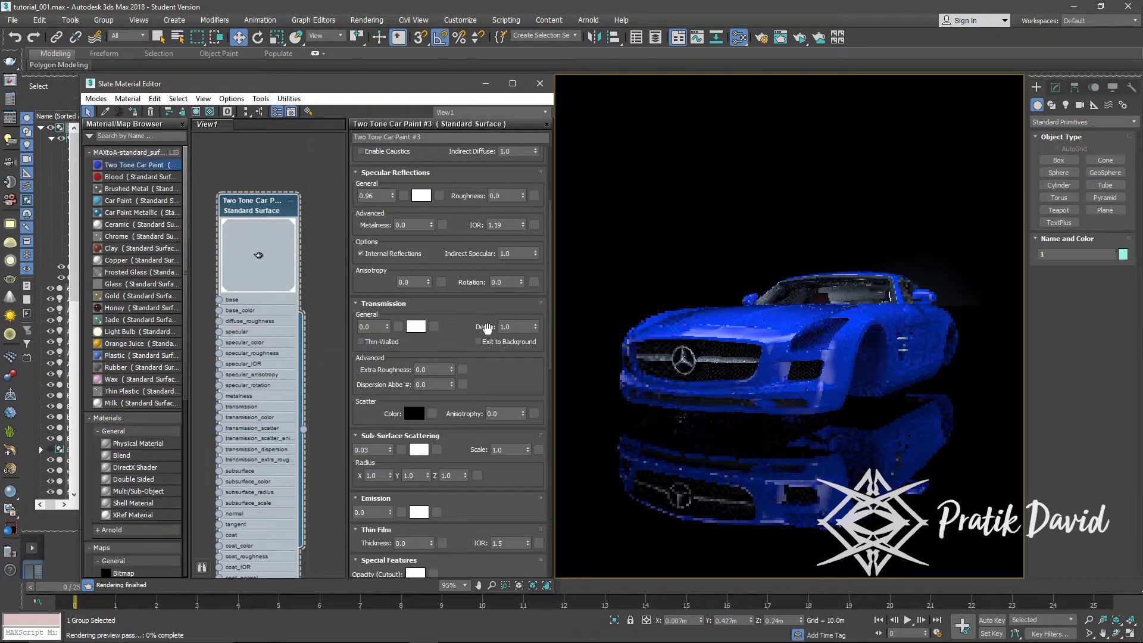
scroll(471, 338, up, 3)
scroll(471, 338, up, 3)
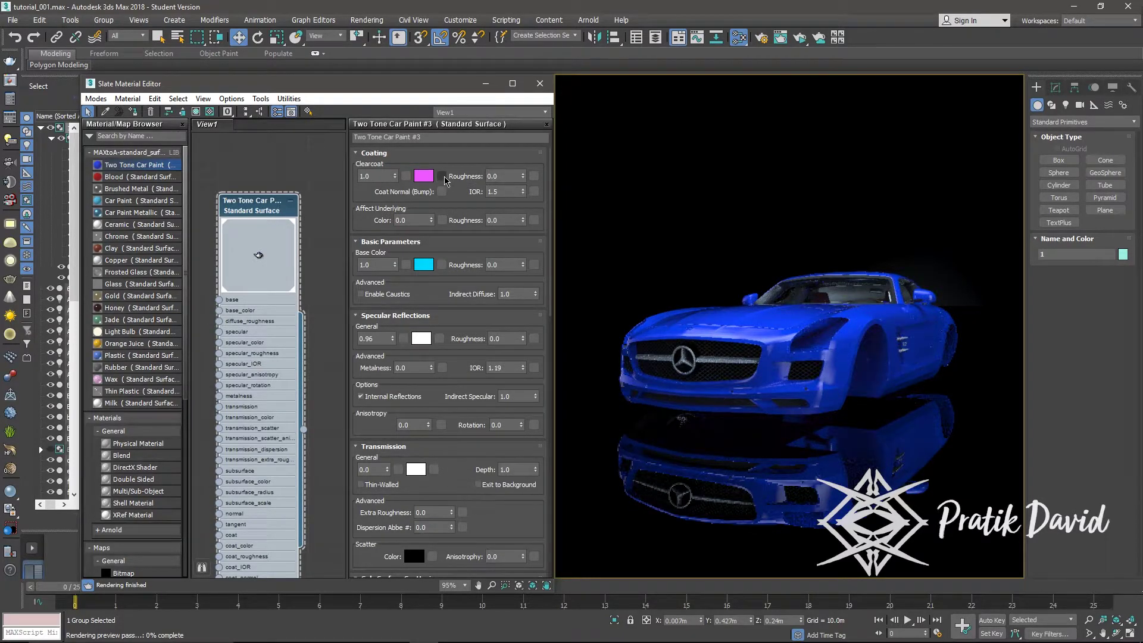
key(shift+q)
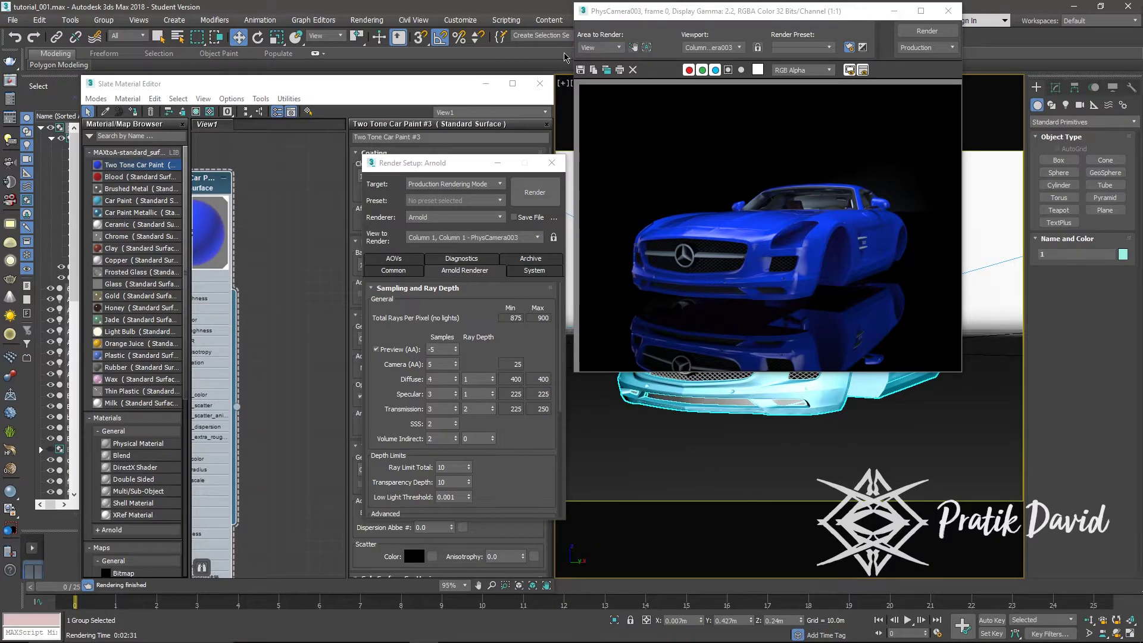
Minimize Render Setup, add a Car Paint node to View1 with parameters shown, close the render window
click(498, 162)
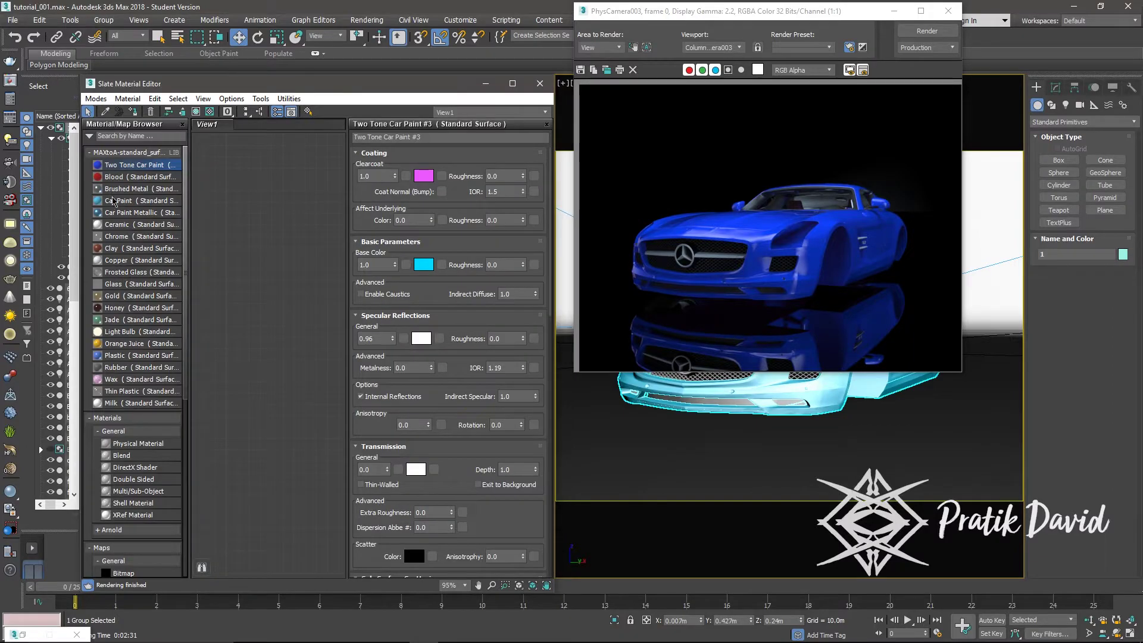
drag(242, 187, 241, 188)
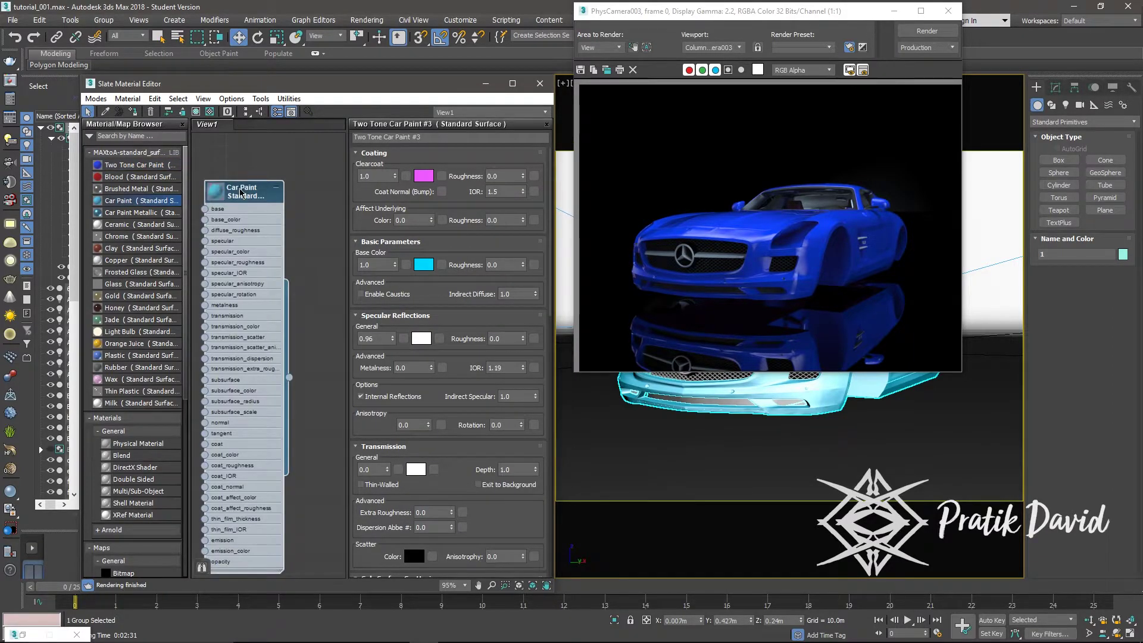
double_click(241, 190)
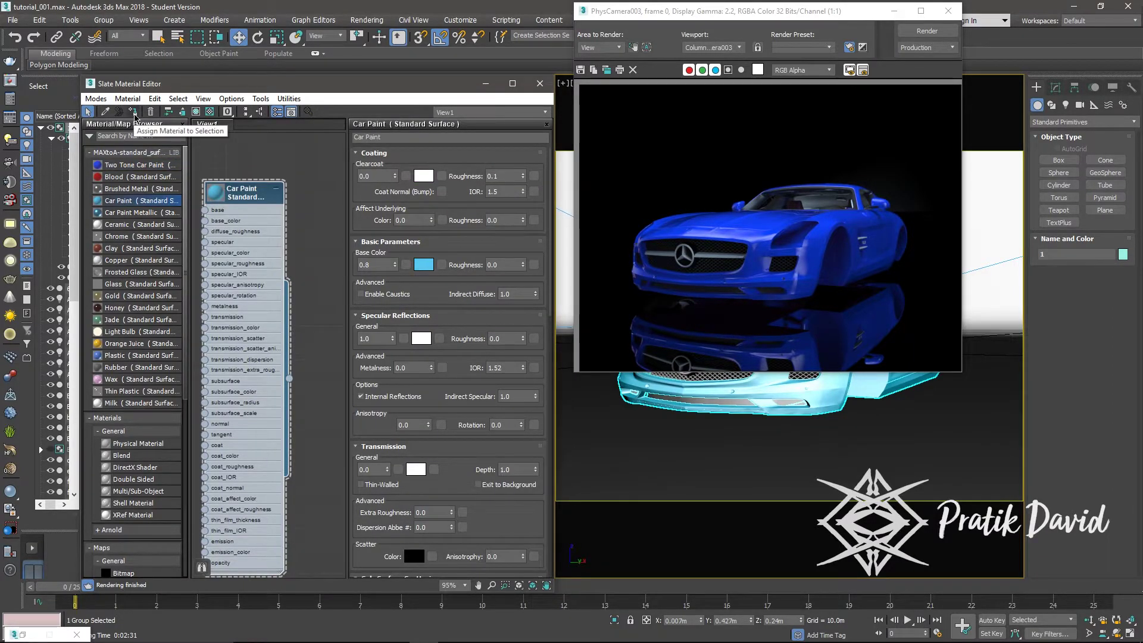
click(942, 13)
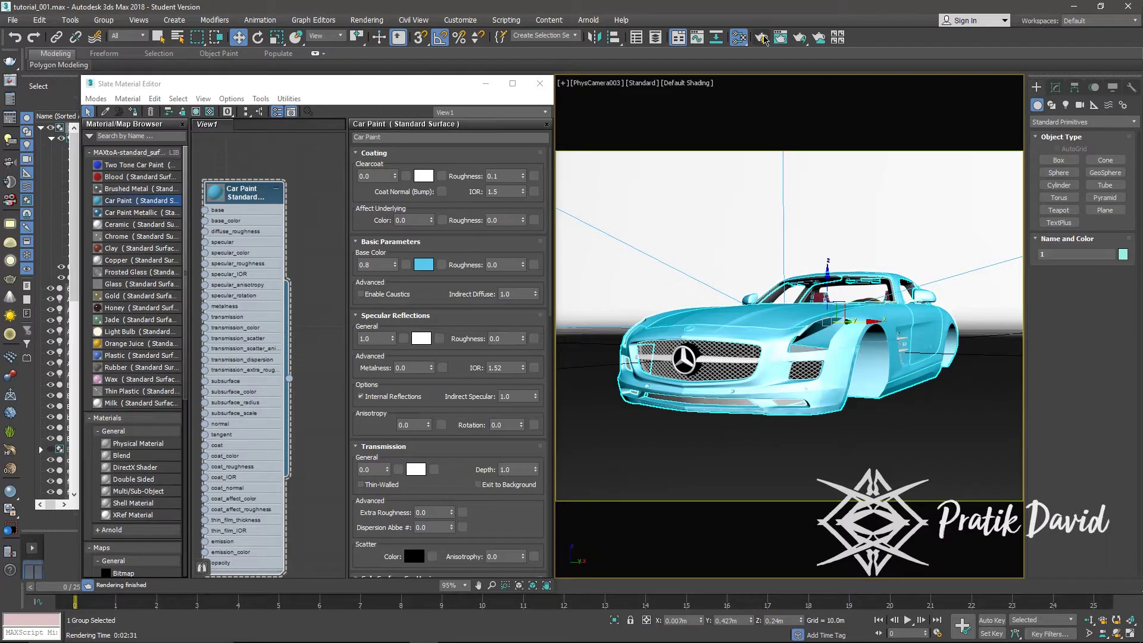
Switch the Render Setup target to ActiveShade Mode and start the interactive render of the blue car
click(761, 37)
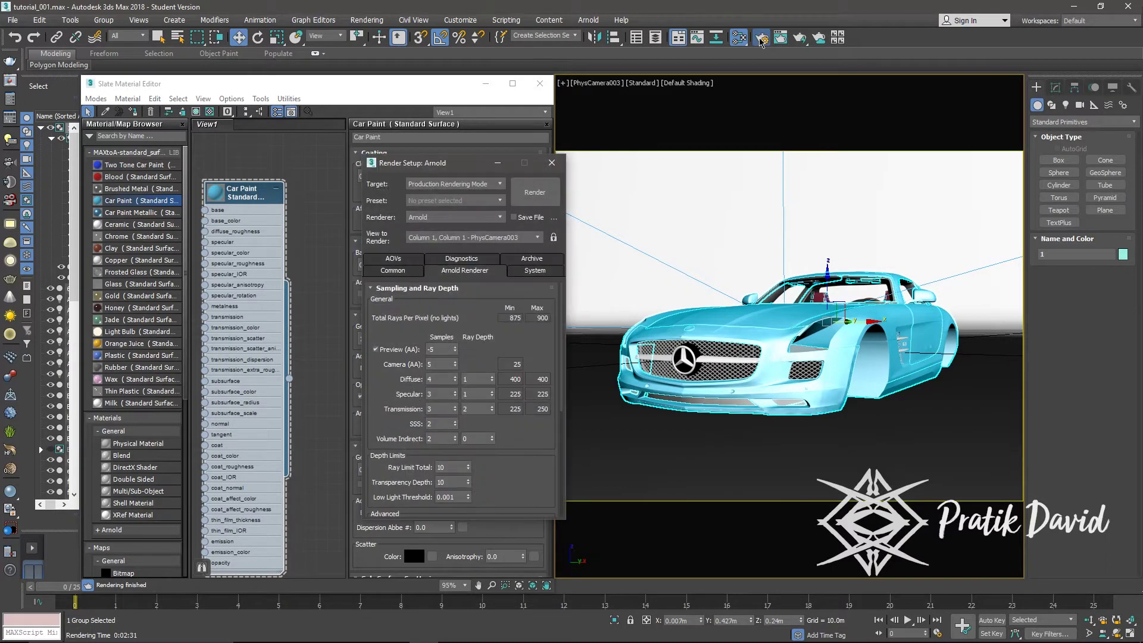
click(453, 184)
click(437, 218)
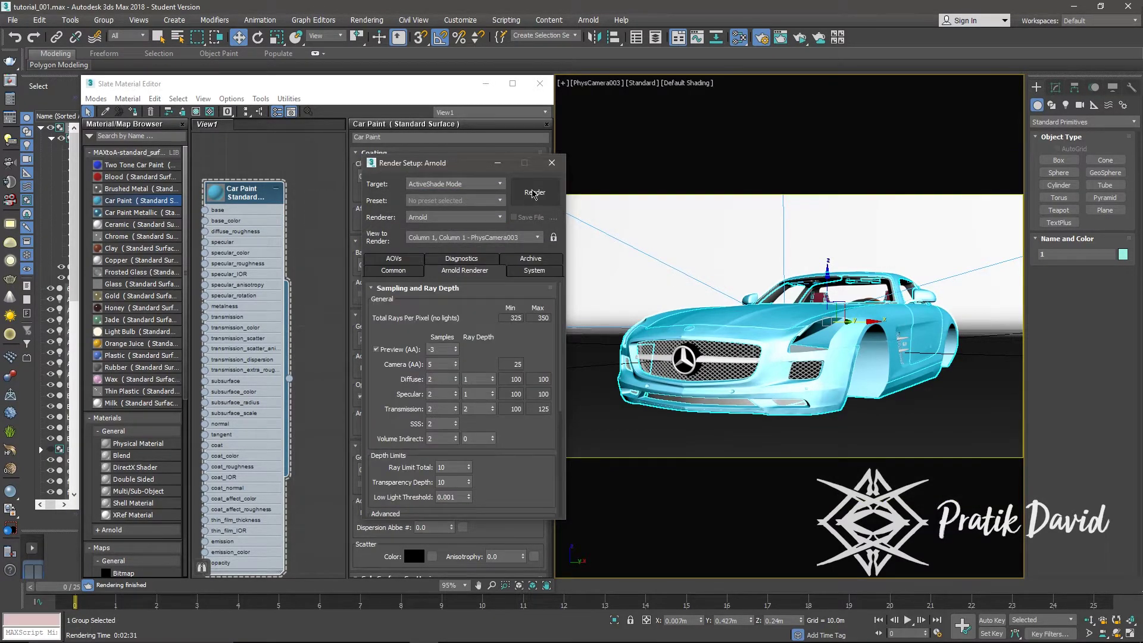
click(532, 193)
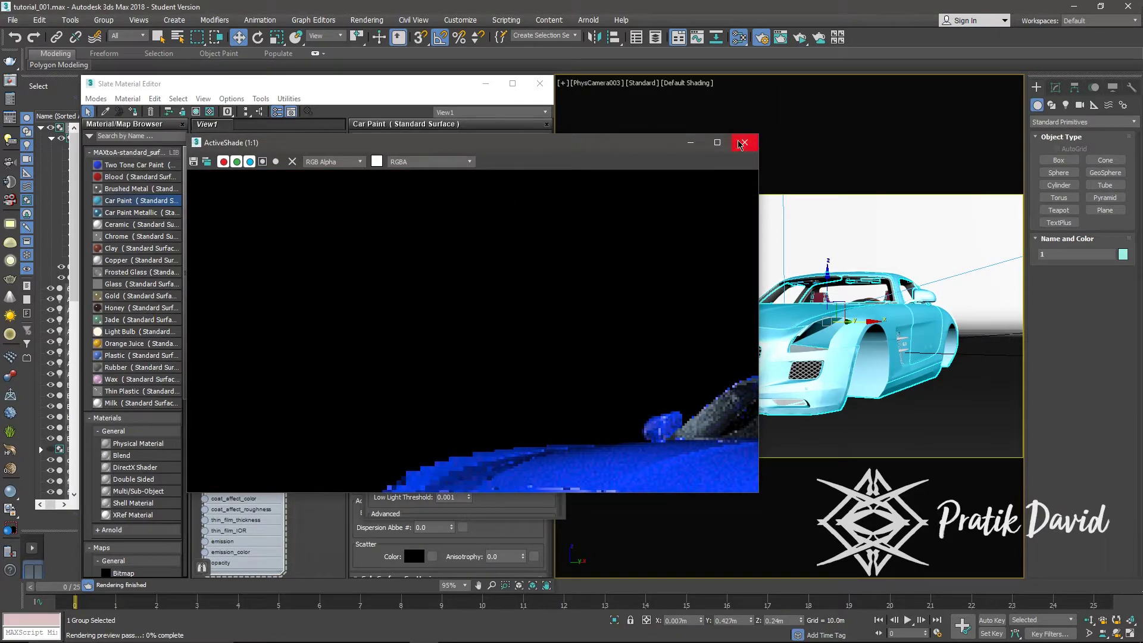
scroll(605, 391, down, 4)
scroll(568, 388, up, 2)
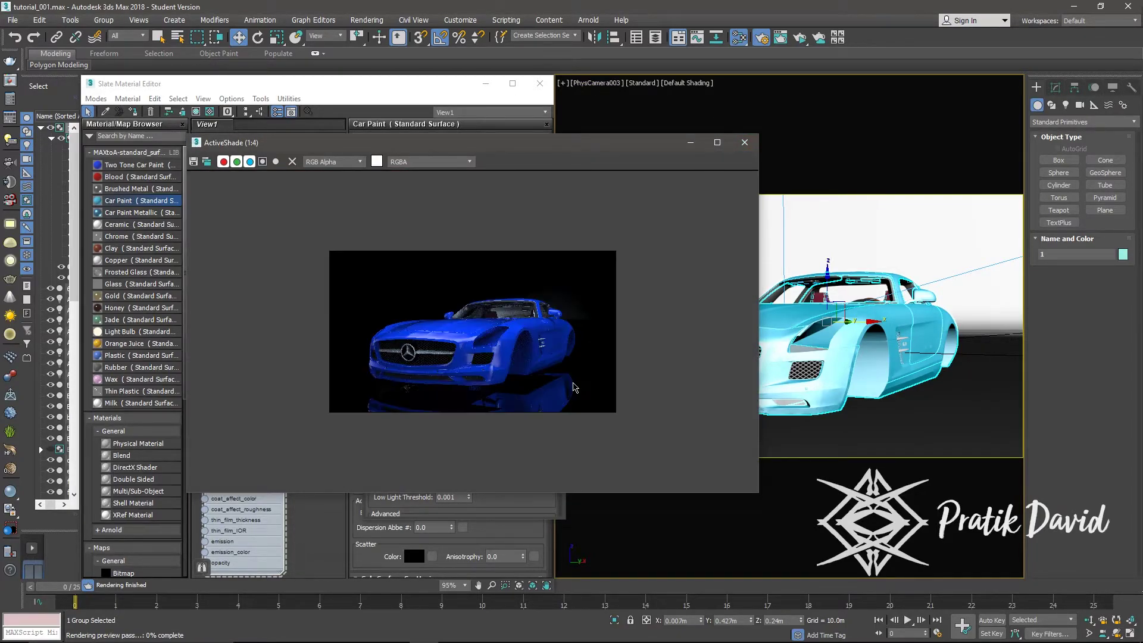
Move the ActiveShade window to the right side and minimize Render Setup
drag(536, 137, 915, 120)
click(491, 160)
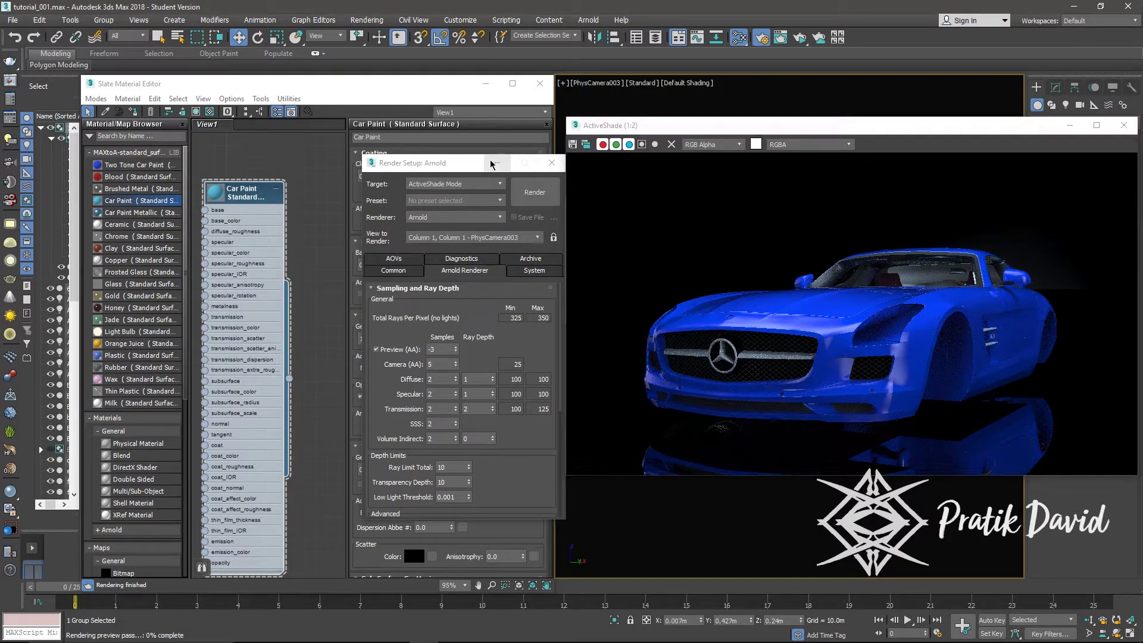
click(495, 164)
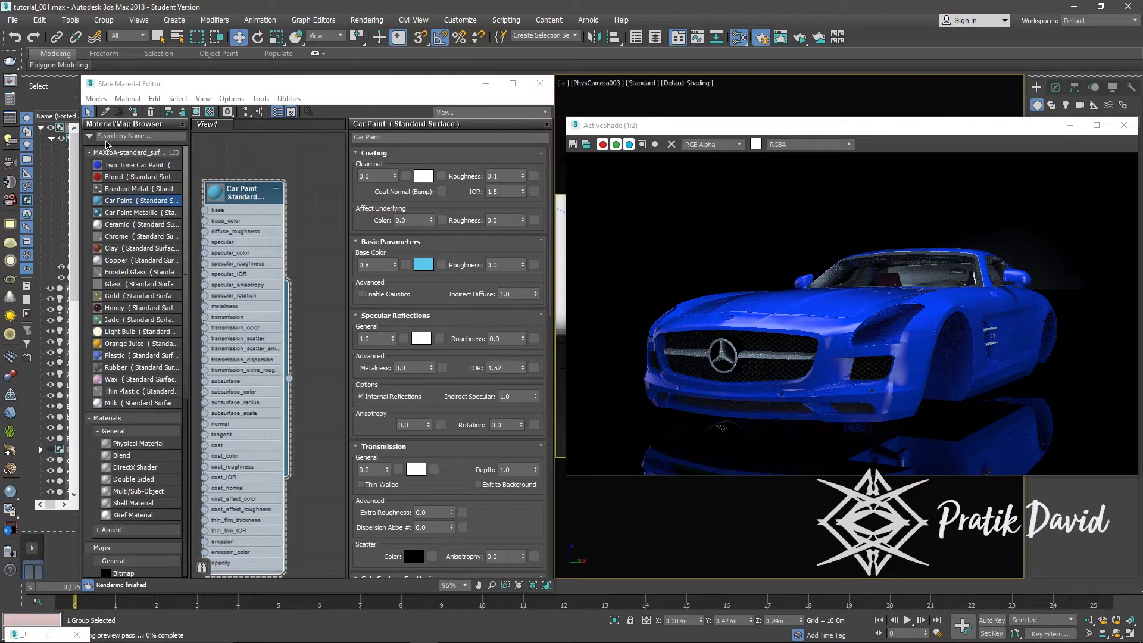
Assign the light blue Car Paint material to the car and lower its specular IOR to 1.21
click(135, 115)
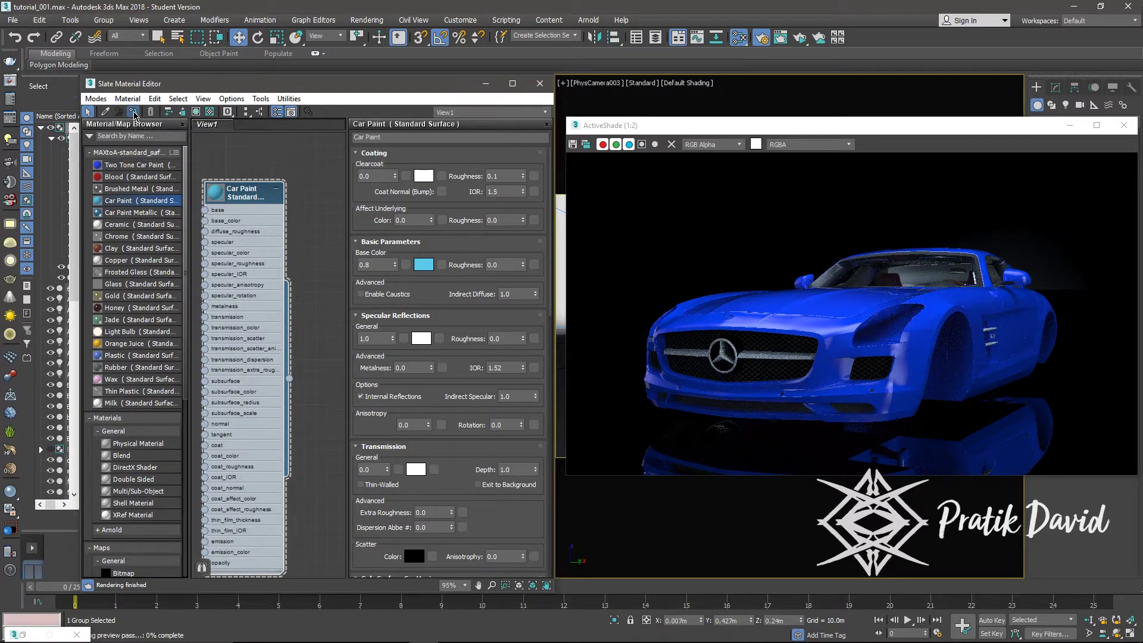
click(134, 114)
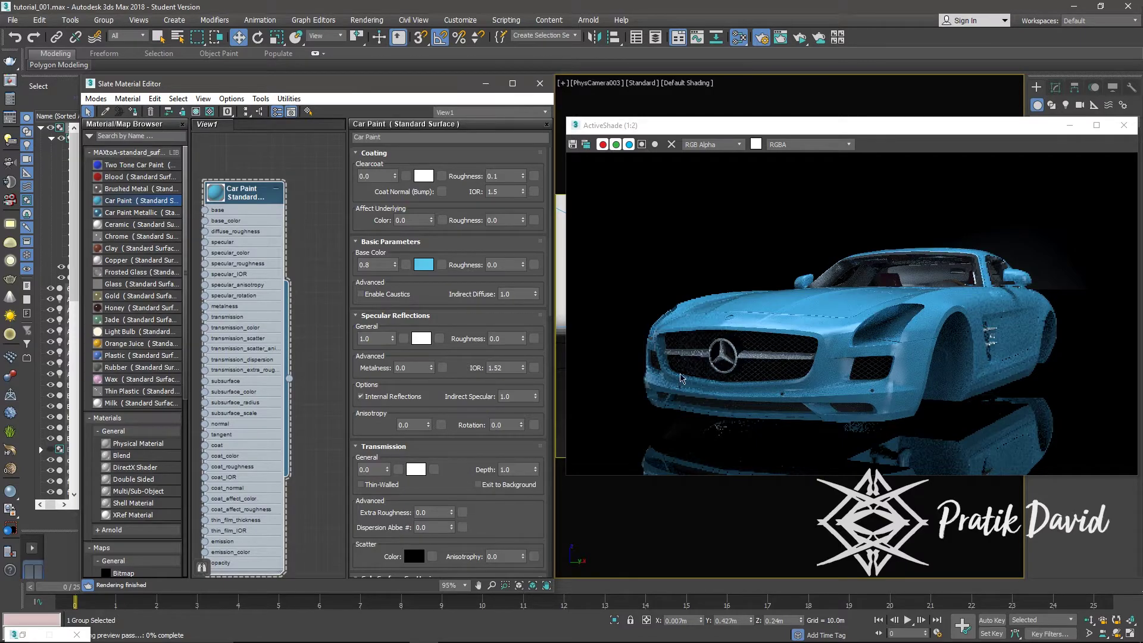
scroll(490, 364, down, 1)
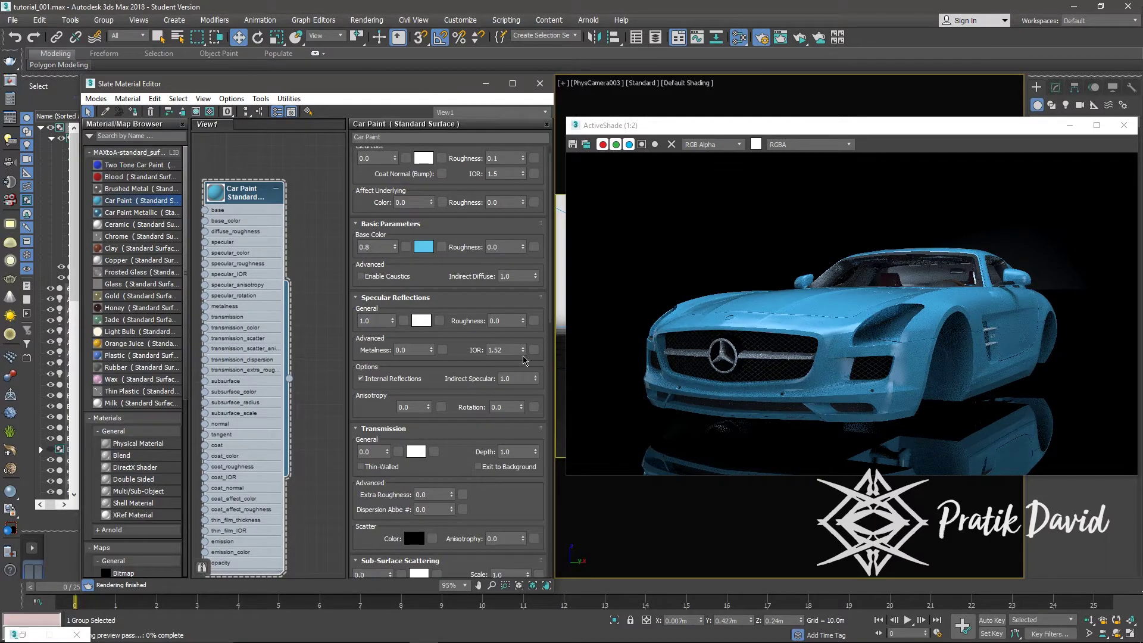
drag(523, 352, 524, 366)
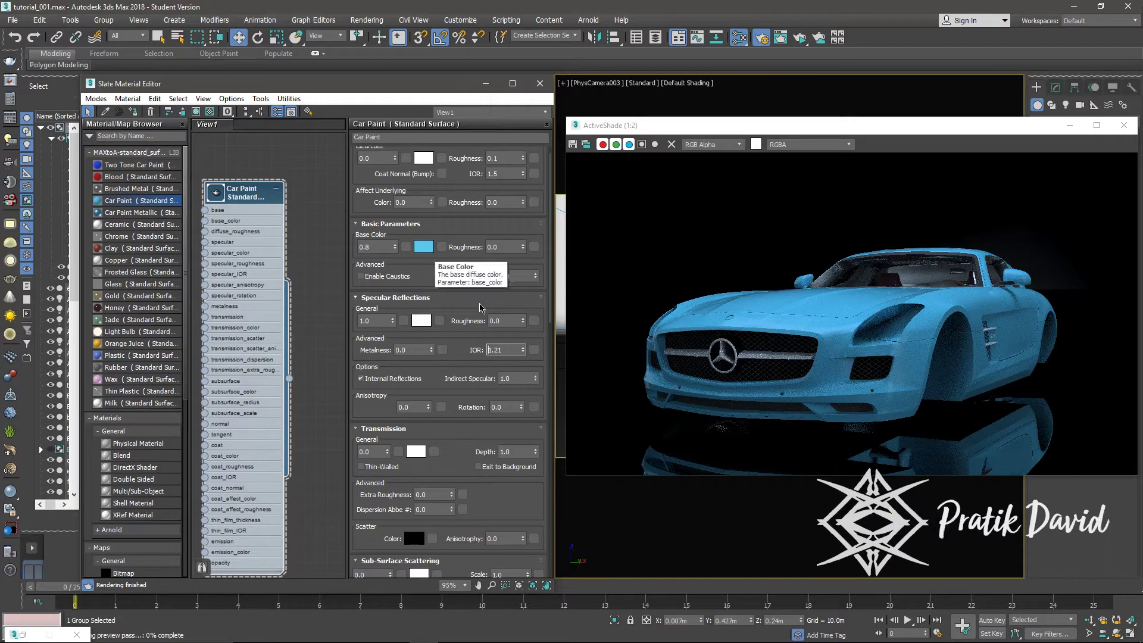
scroll(468, 305, up, 1)
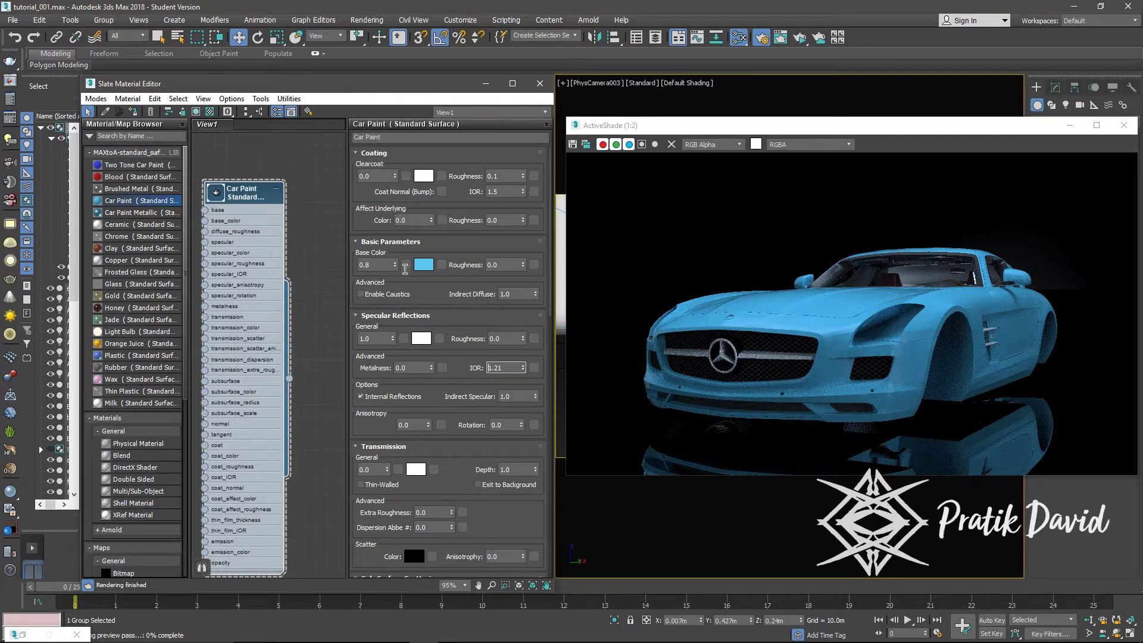
Set the Car Paint base colour weight to 1.00 and pick a bright green (RGB about 0.35, 0.71, 0.14)
double_click(397, 264)
text(1.00)
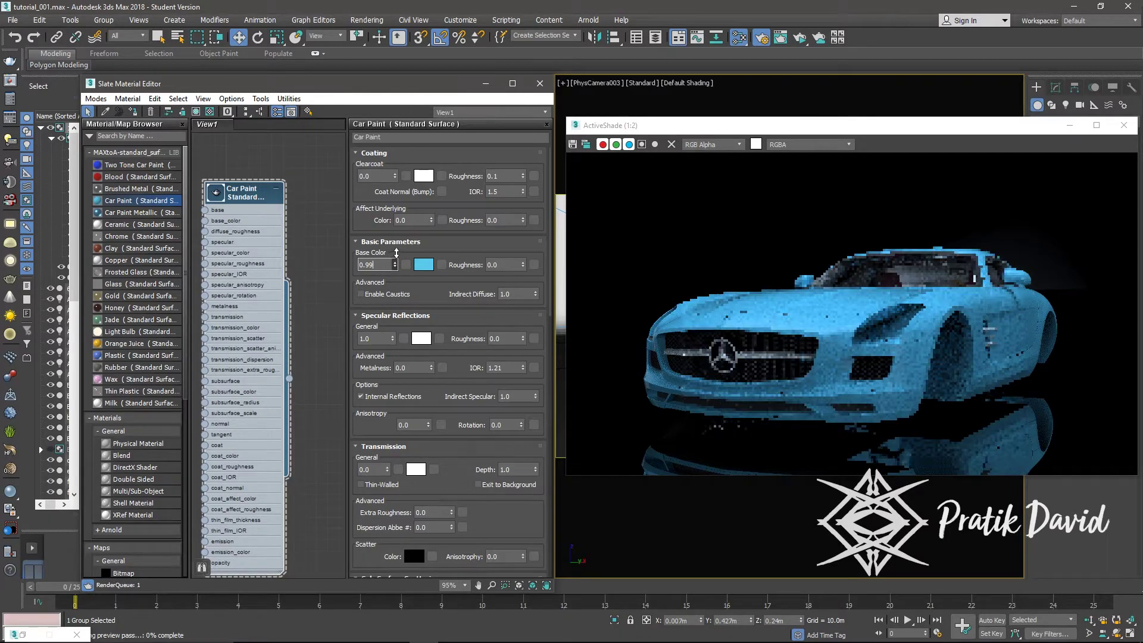
click(415, 263)
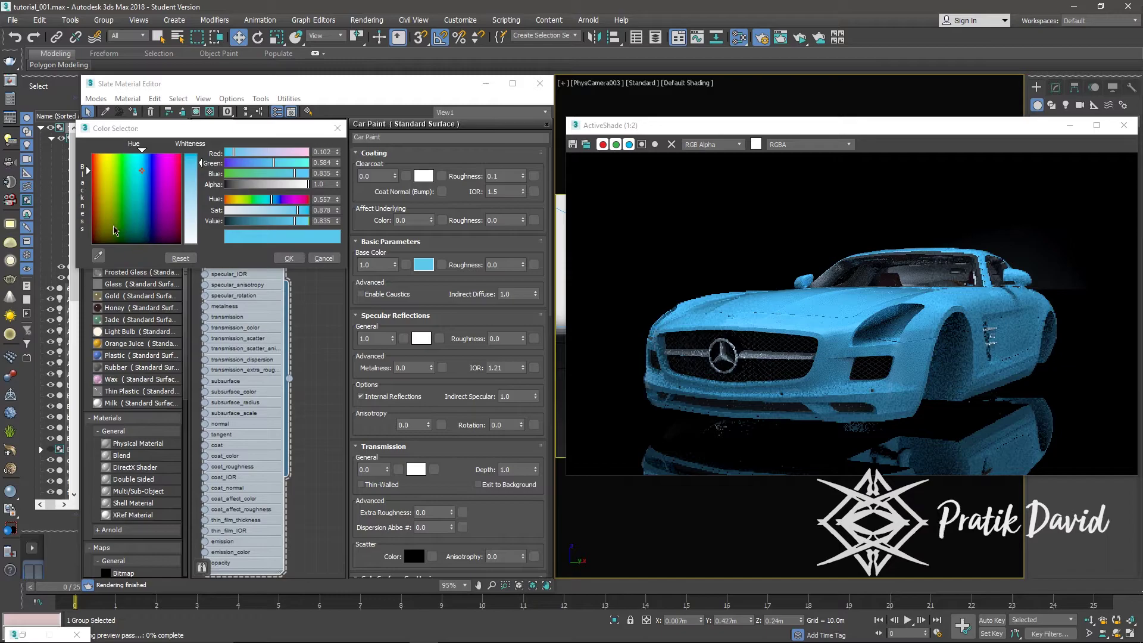
click(106, 207)
click(155, 216)
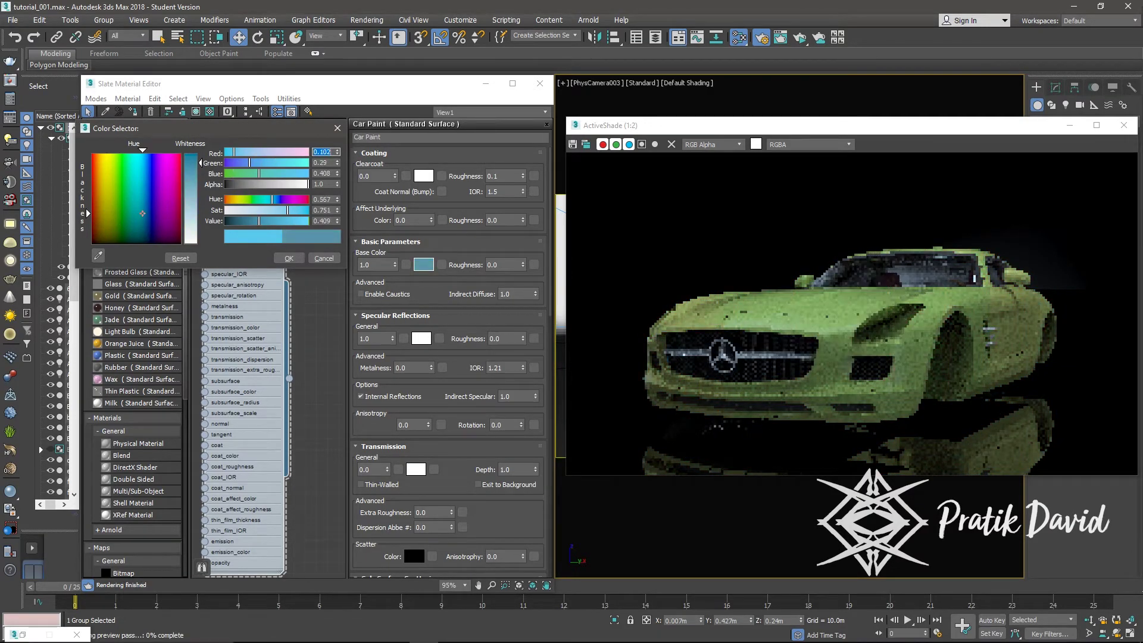
mouse_move(155, 215)
mouse_down()
mouse_move(170, 220)
mouse_move(118, 187)
mouse_move(180, 186)
mouse_move(177, 204)
mouse_move(116, 205)
mouse_up()
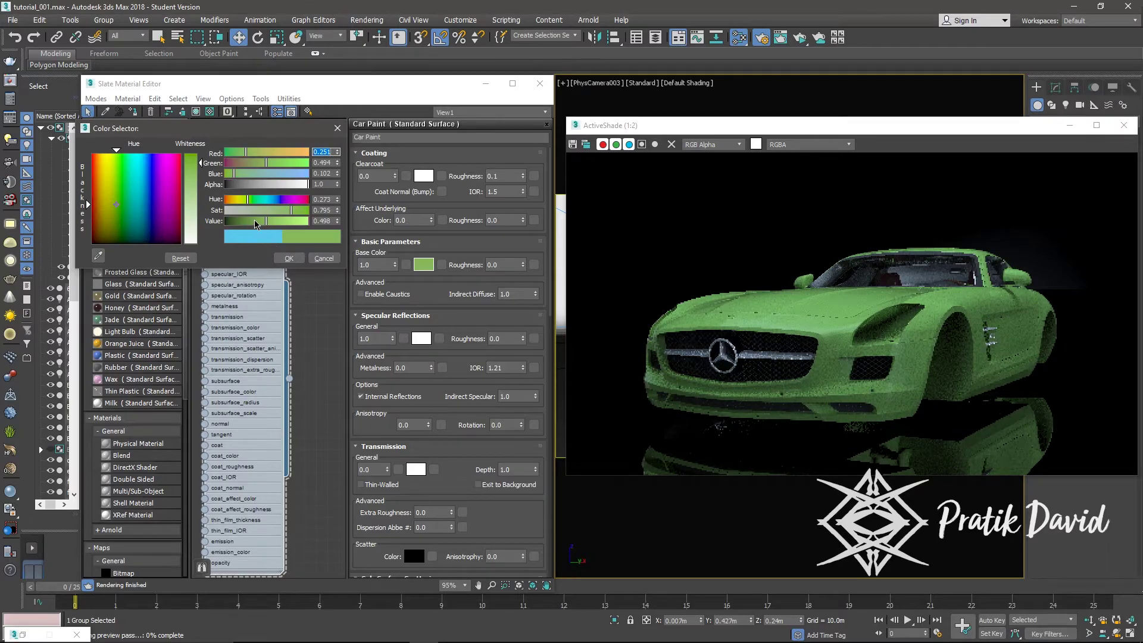
drag(255, 221, 283, 224)
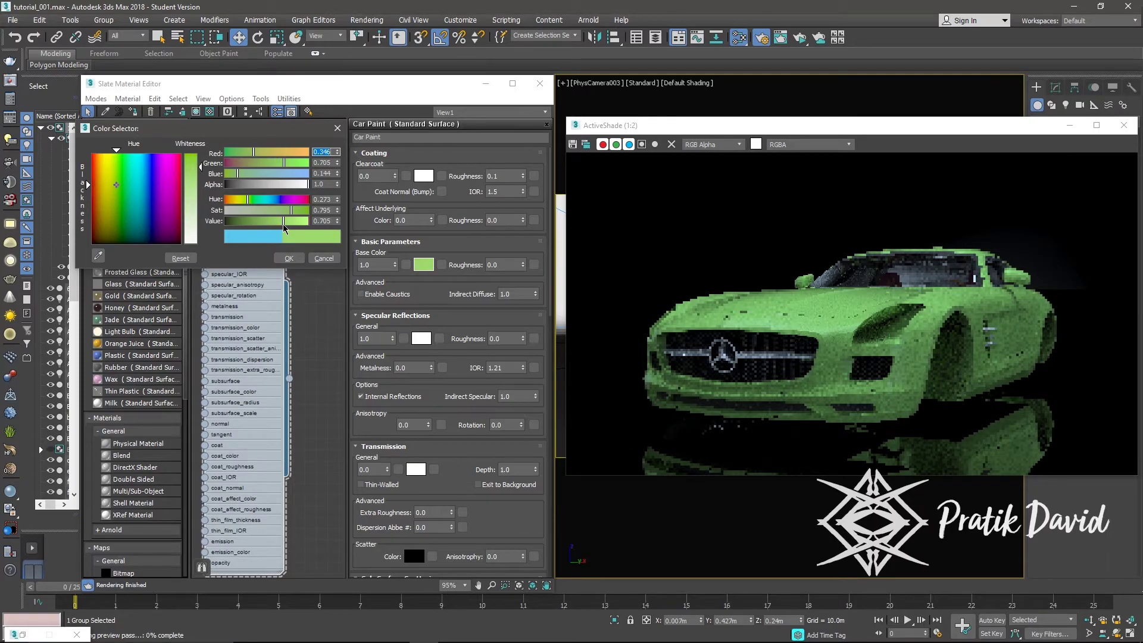